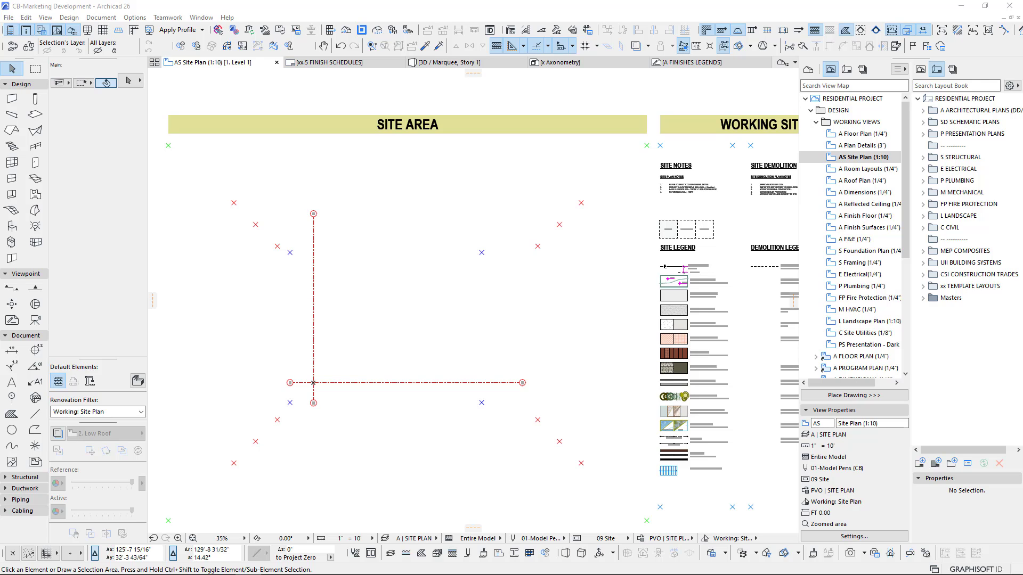
Pick up the mesh settings from the Site Topography swatch in the site legend.
scroll(708, 288, up, 10)
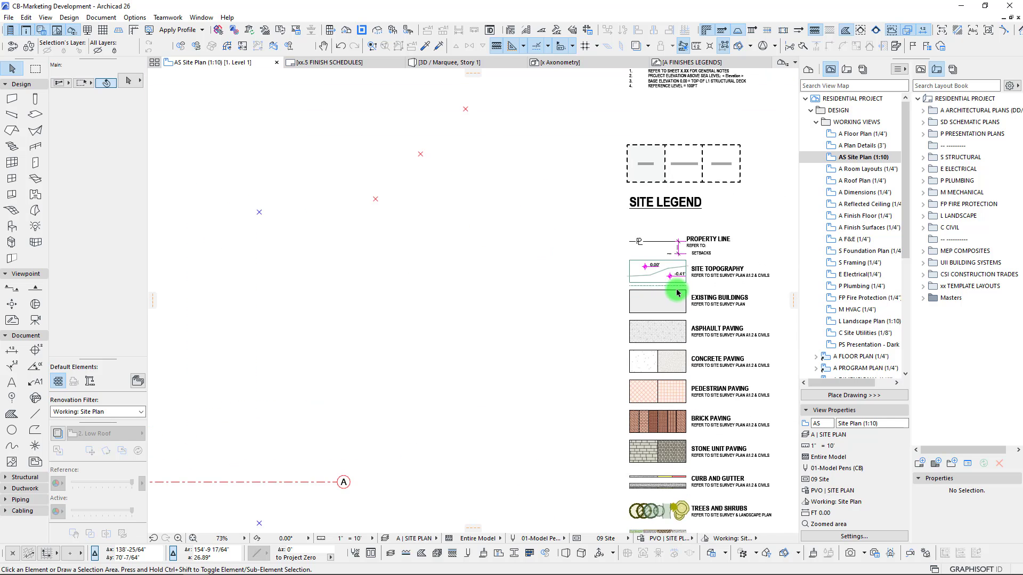
middle_drag(342, 282, 399, 289)
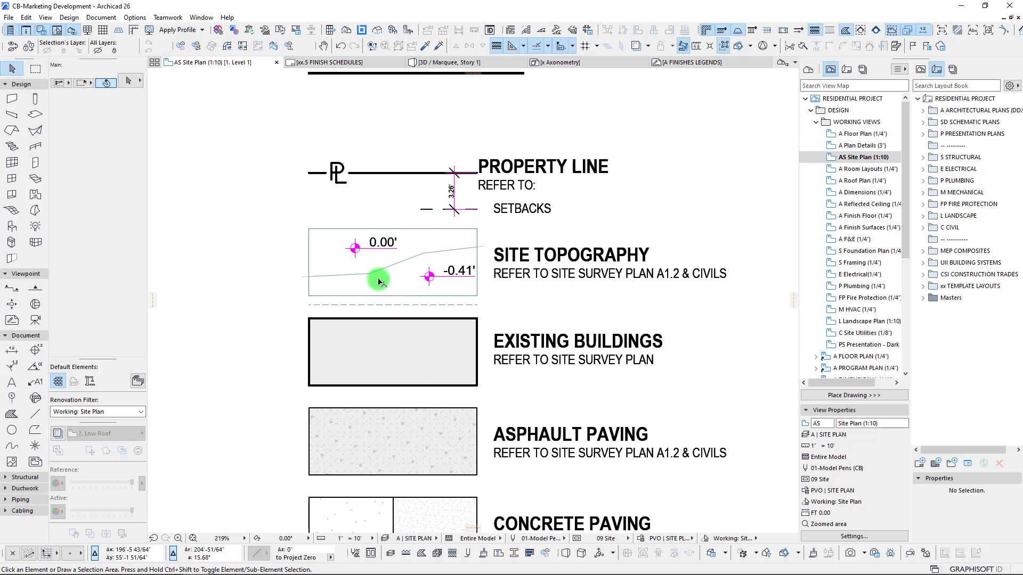
mouse_move(406, 297)
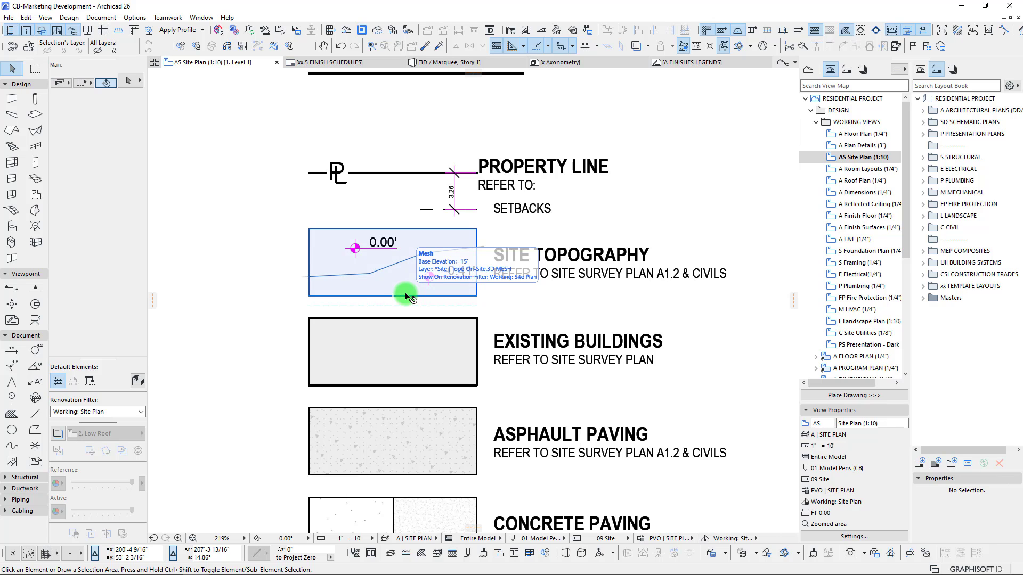
middle_drag(343, 355, 356, 358)
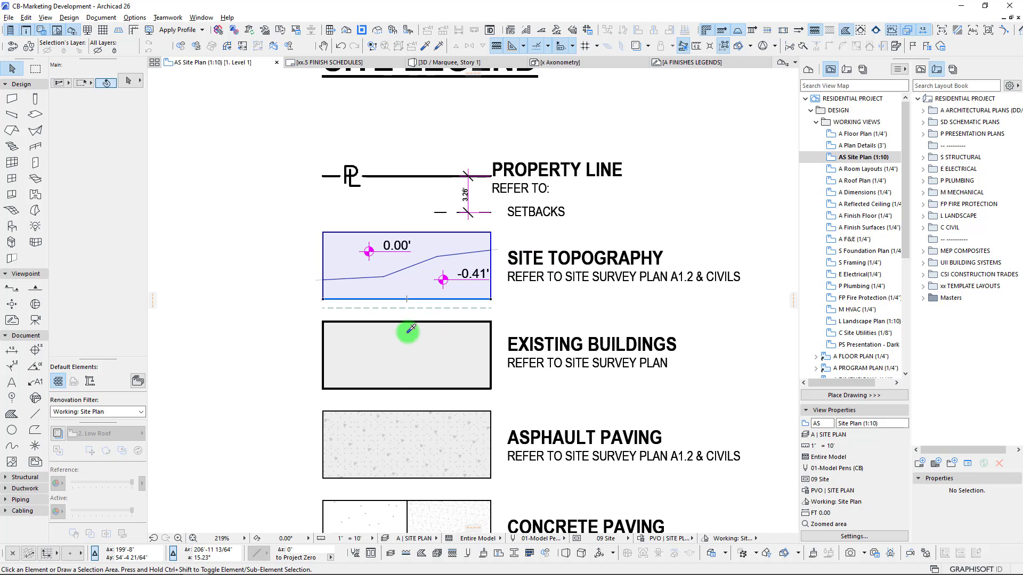
alt+click(395, 317)
scroll(373, 280, down, 5)
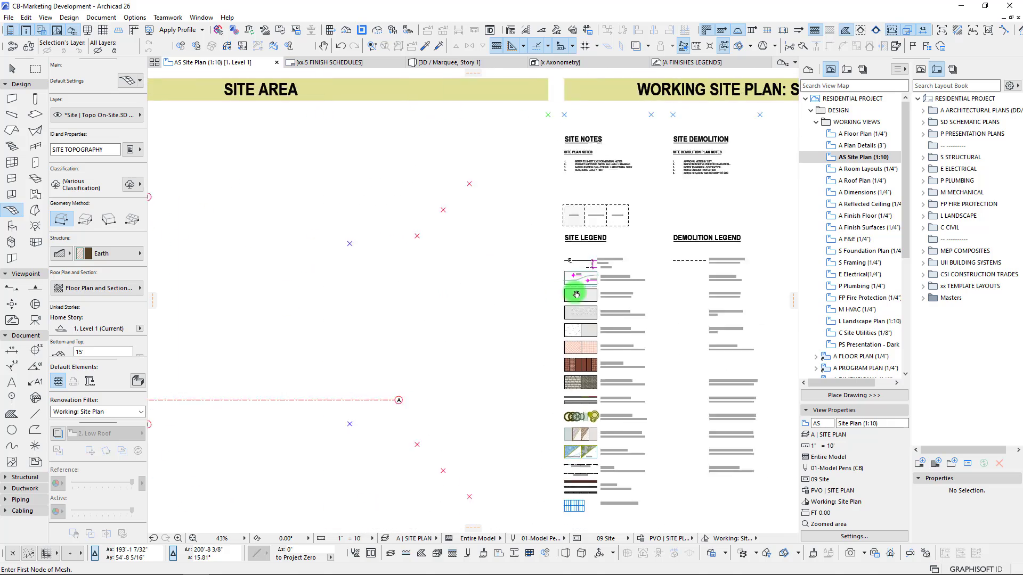
scroll(611, 271, up, 5)
scroll(434, 272, up, 2)
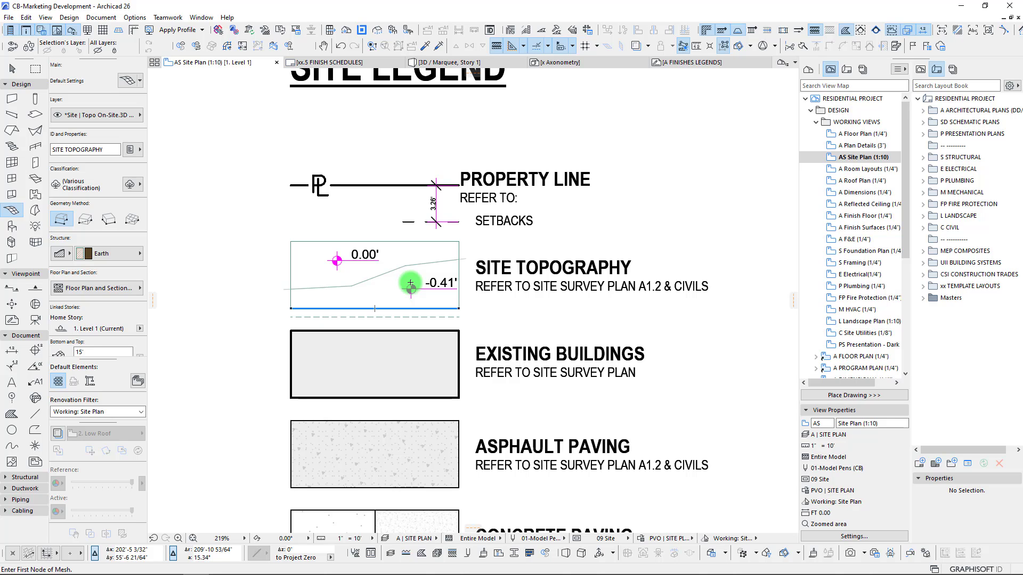
scroll(437, 245, down, 10)
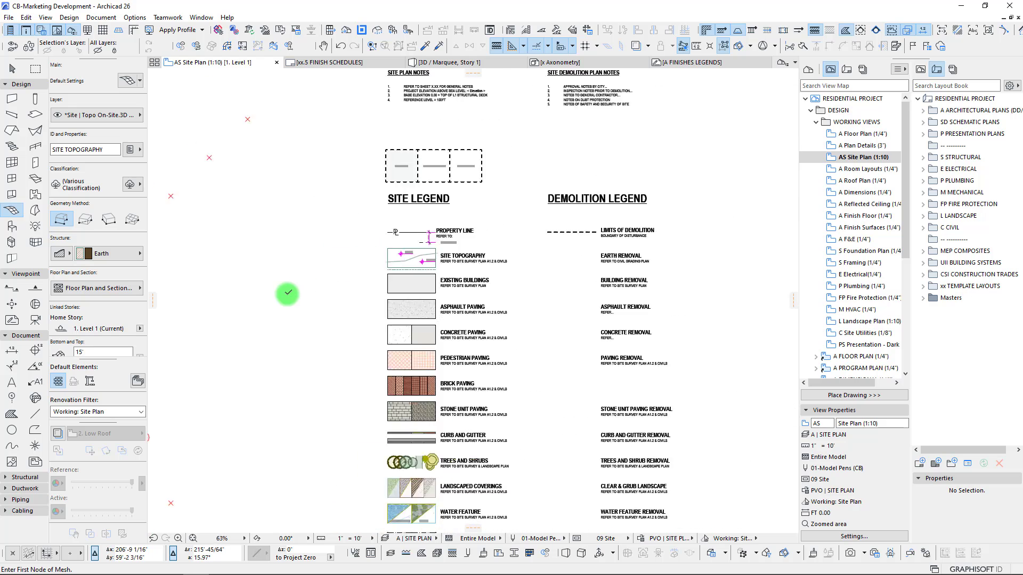
Draw a rectangular mesh in the site area, starting at the intersection of grid lines A and 1.
middle_drag(287, 293, 567, 311)
scroll(591, 311, up, 6)
middle_drag(509, 342, 383, 385)
click(261, 424)
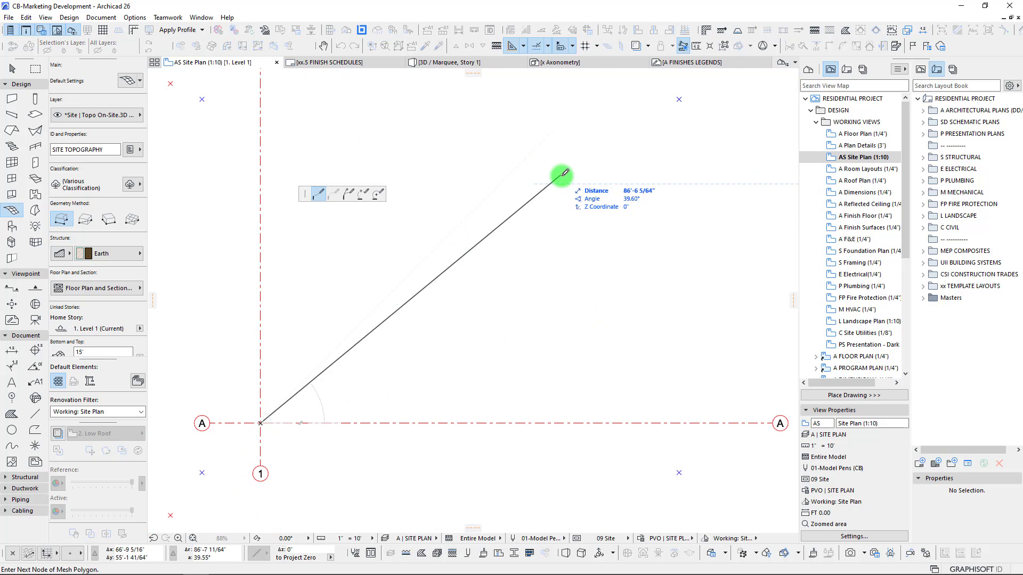
click(94, 223)
click(641, 144)
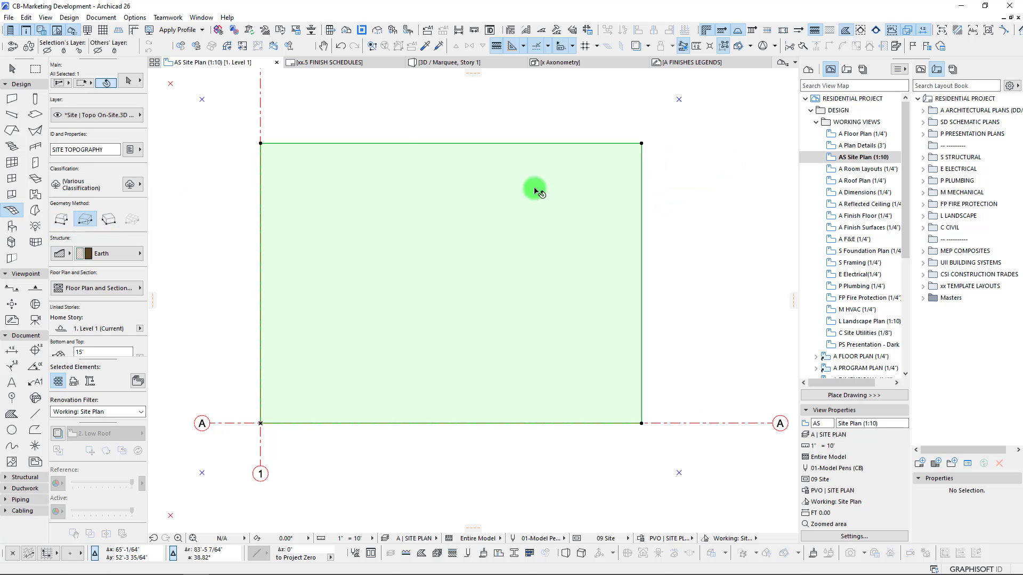
Add a short two-node ridge line inside the mesh near its upper right corner, using the polygonal geometry method.
click(517, 182)
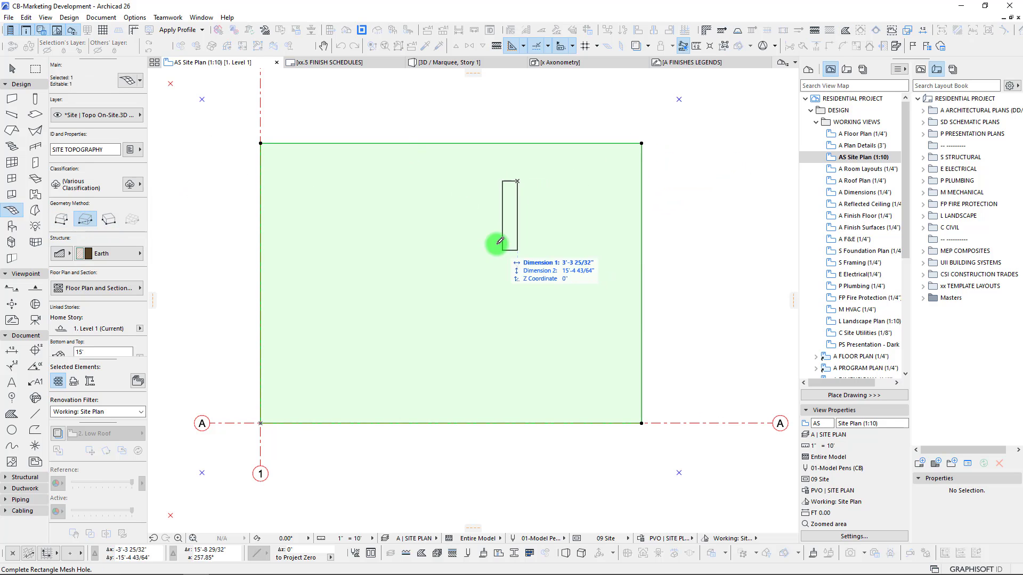
click(66, 216)
click(599, 215)
click(599, 215)
click(546, 240)
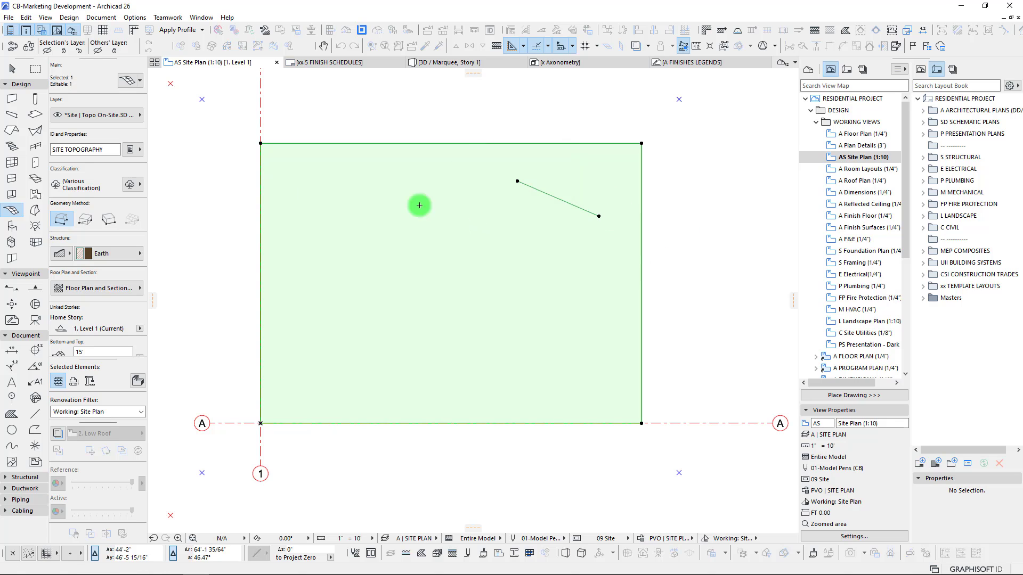
Add a single mesh point in the upper left area and a three-node ridge line running from the centre toward the lower right.
double_click(389, 205)
click(520, 236)
click(465, 254)
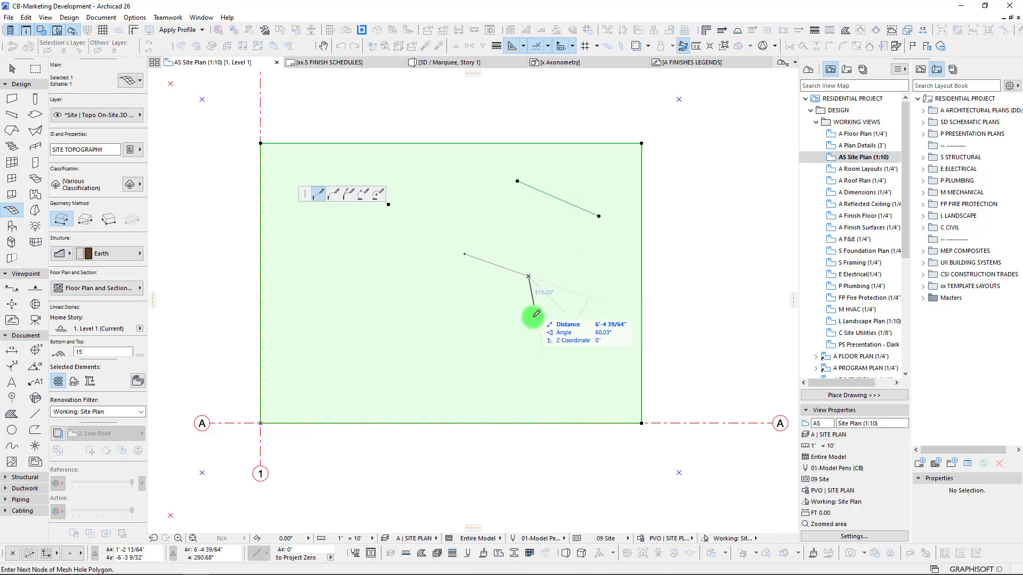
double_click(579, 346)
key(Return)
Add six single mesh points: two along the left side, one near the top edge, one left of centre and two near the bottom.
double_click(317, 246)
key(Return)
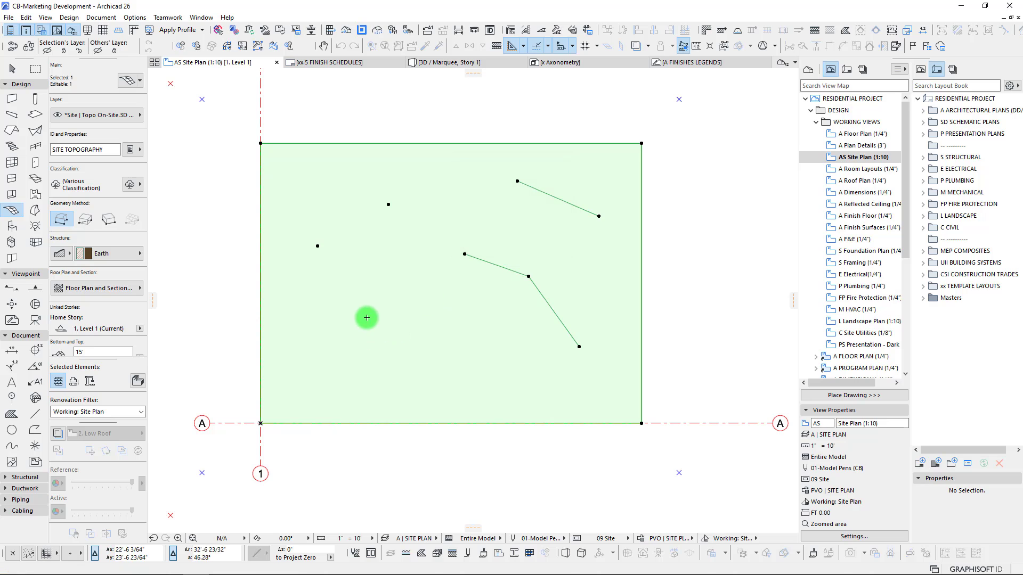
double_click(367, 318)
click(538, 244)
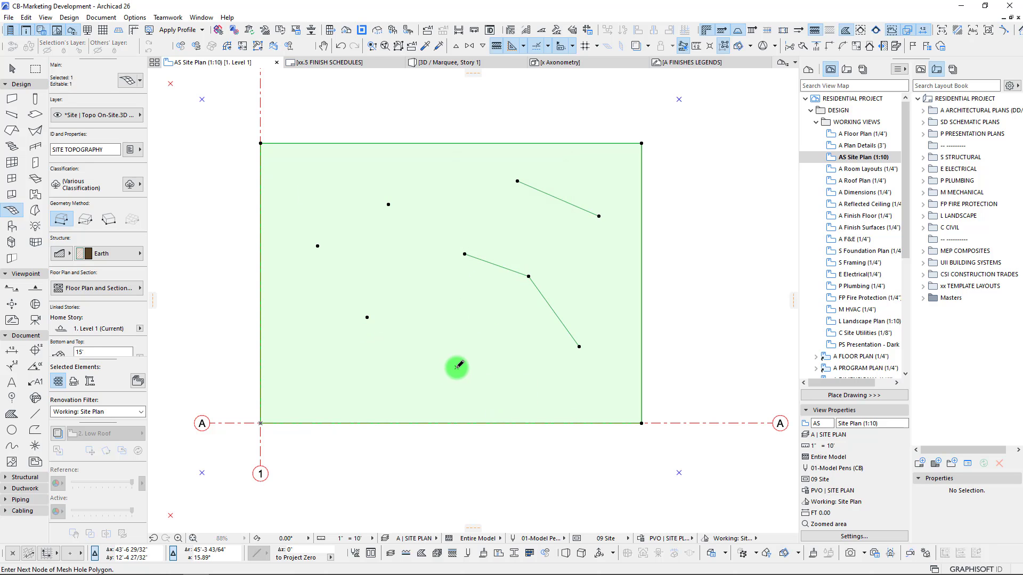
double_click(457, 368)
click(538, 243)
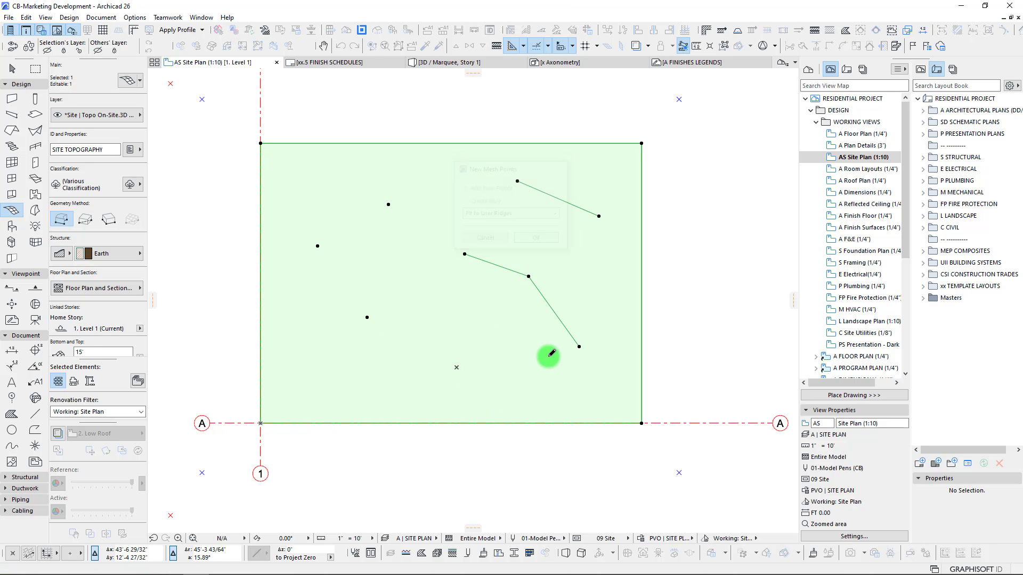
double_click(565, 389)
click(536, 239)
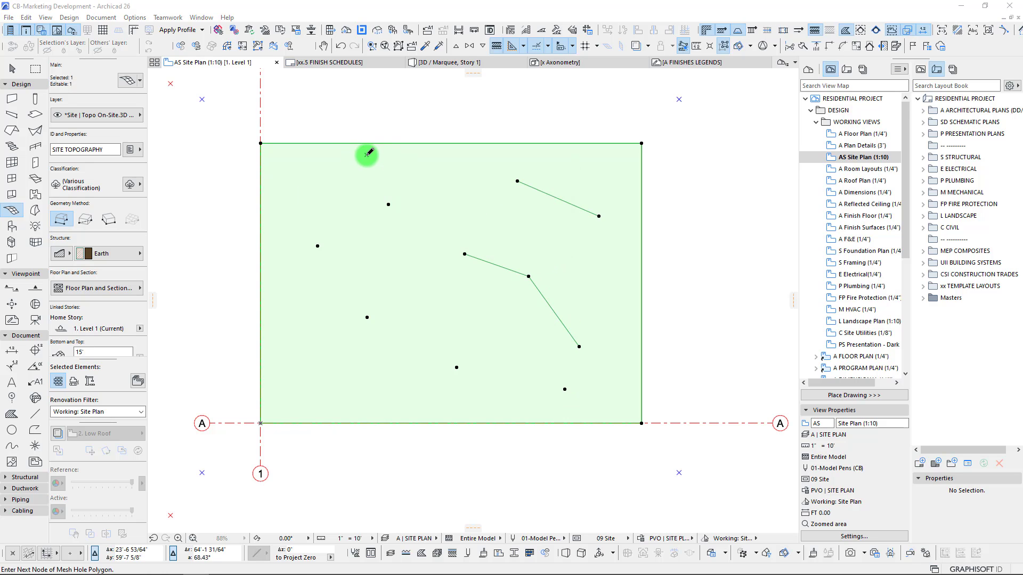
double_click(367, 154)
click(537, 238)
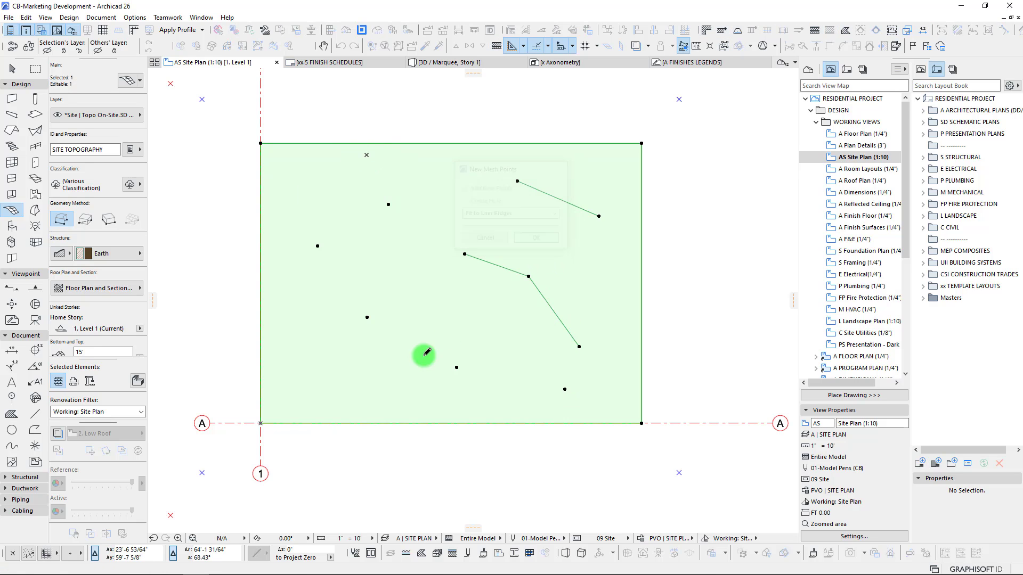
double_click(313, 366)
click(534, 237)
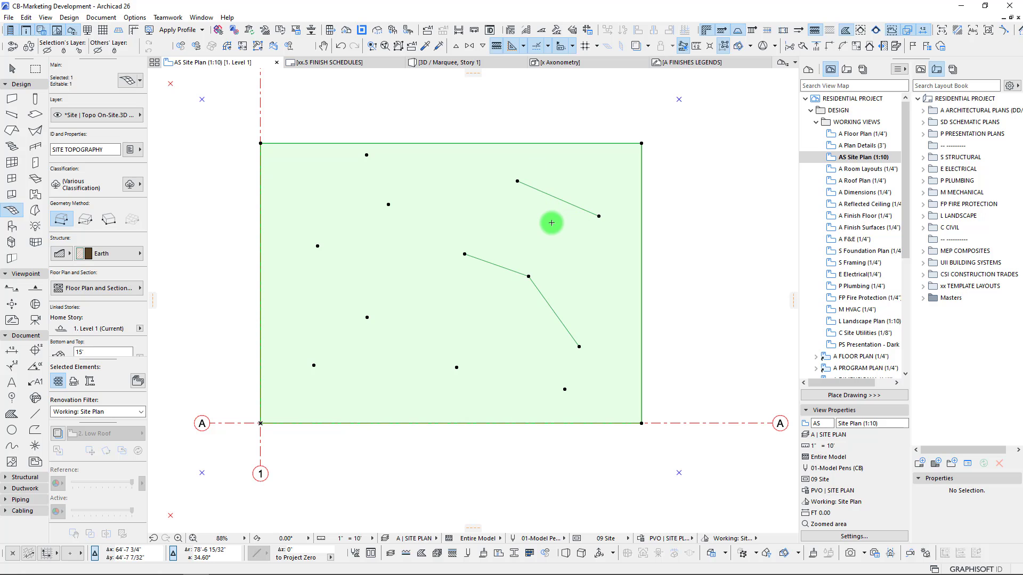
Show the mesh in 3D and raise its far corner and the single point nearest the back edge.
key(F5)
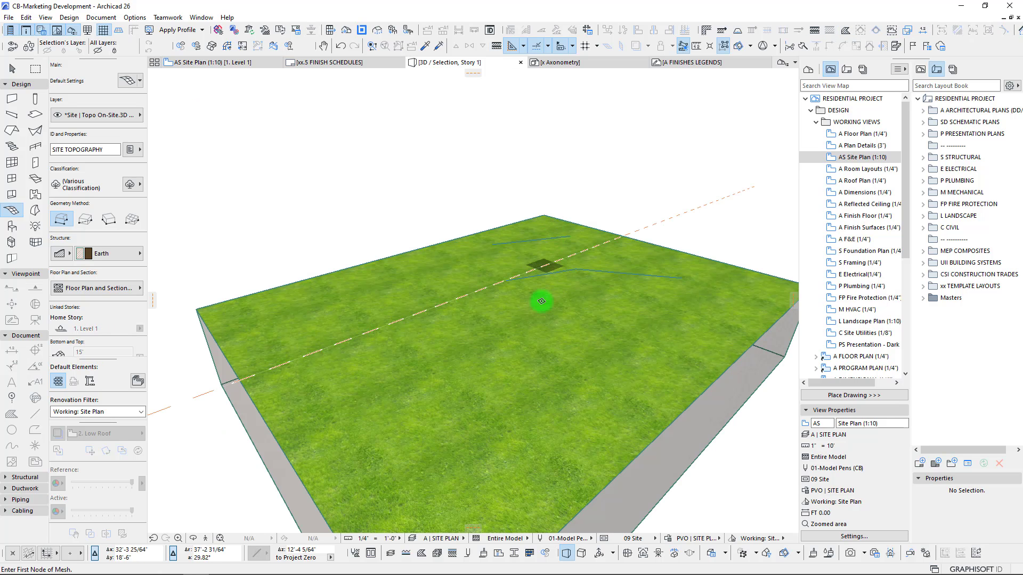
shift+middle_drag(556, 326, 550, 331)
shift+click(554, 309)
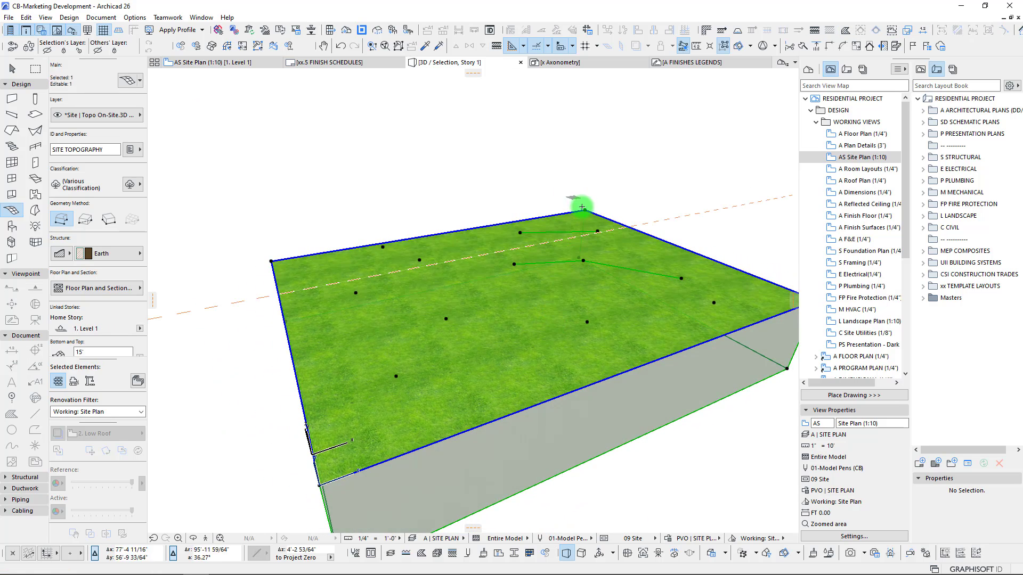
click(585, 207)
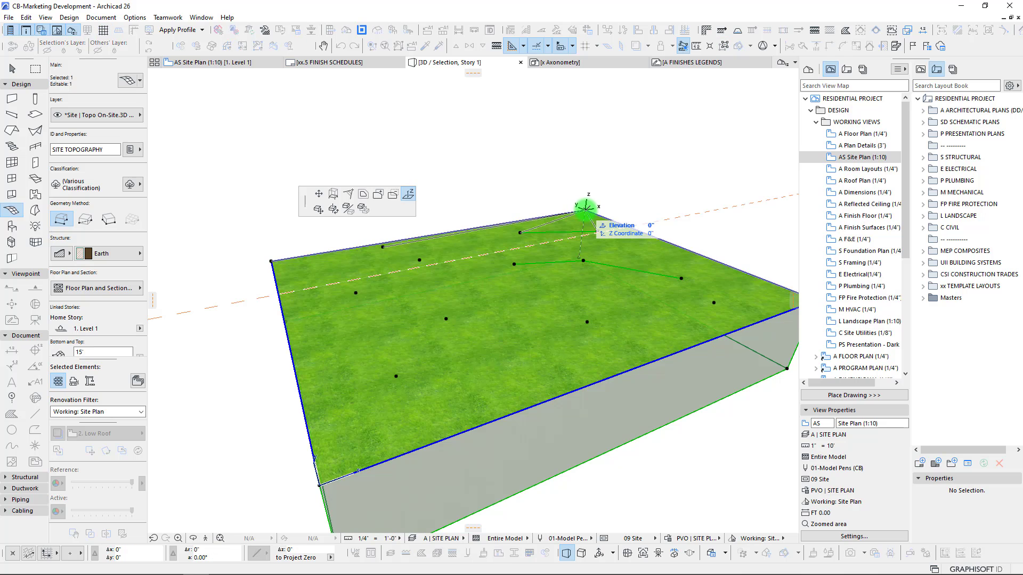
click(594, 147)
click(381, 223)
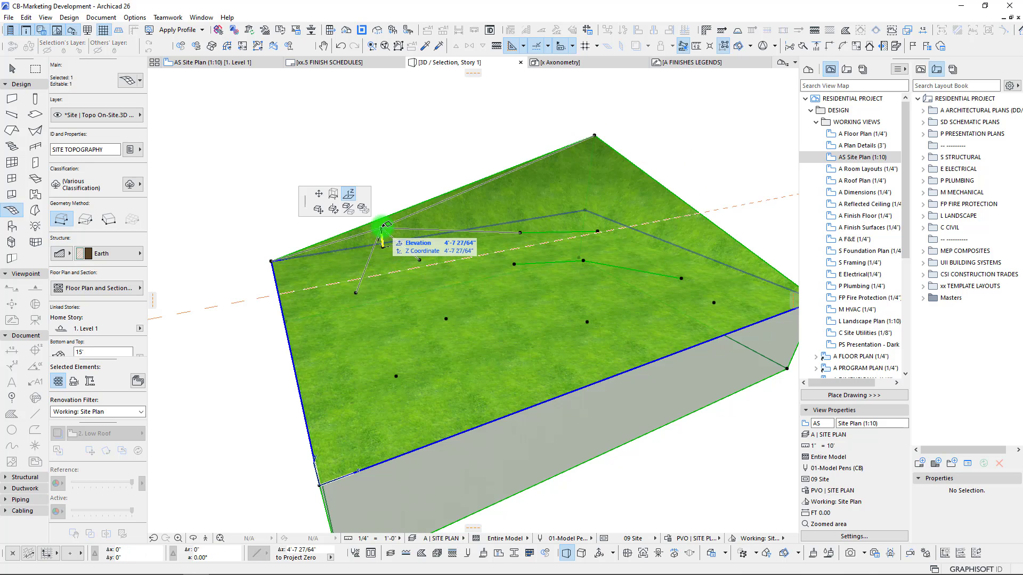
click(381, 224)
Raise both end nodes of the short ridge line near the mesh's far corner.
click(520, 232)
click(523, 183)
click(563, 199)
click(597, 231)
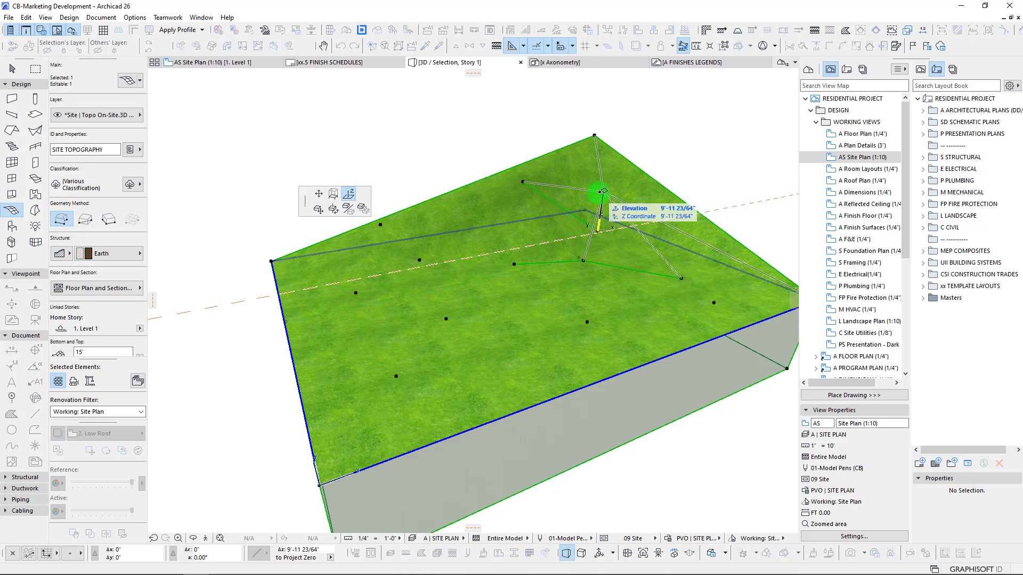
click(602, 198)
Raise all three nodes of the longer bent ridge line in the 3D mesh.
click(682, 277)
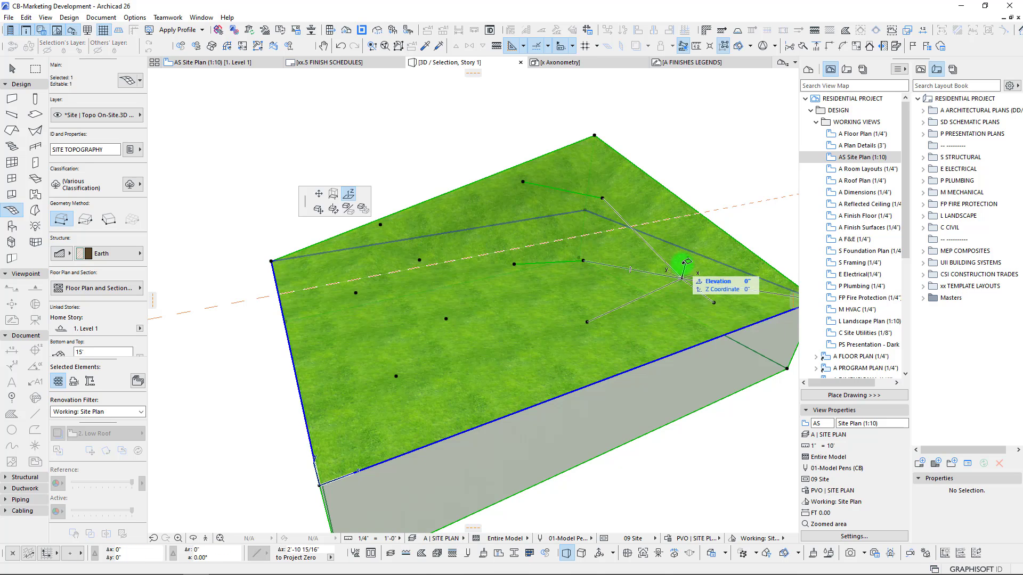
click(685, 243)
click(585, 261)
click(585, 246)
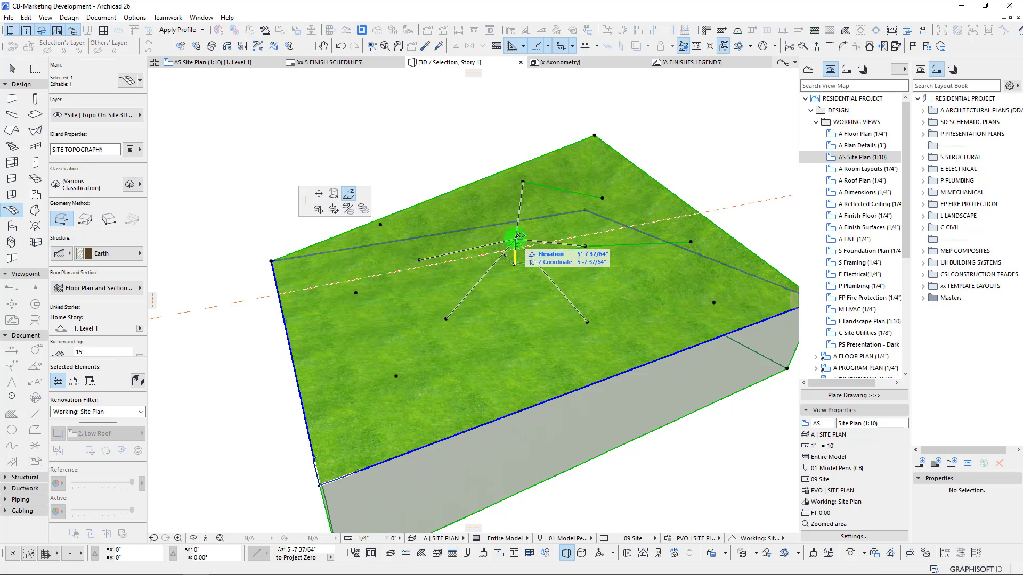
click(516, 227)
Raise the five single points spread across the left and middle of the mesh to shape the slope.
click(420, 258)
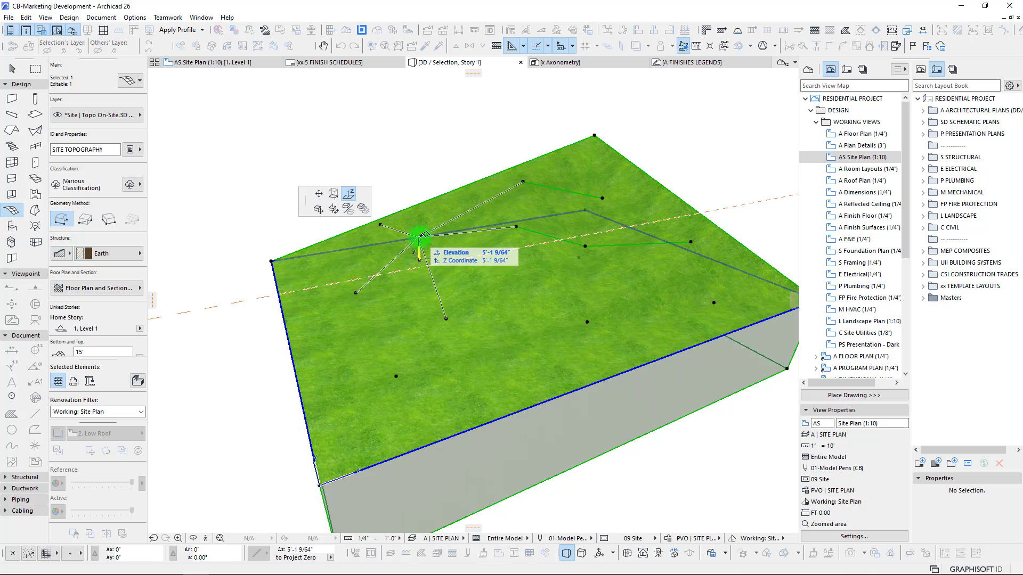
click(417, 229)
click(356, 290)
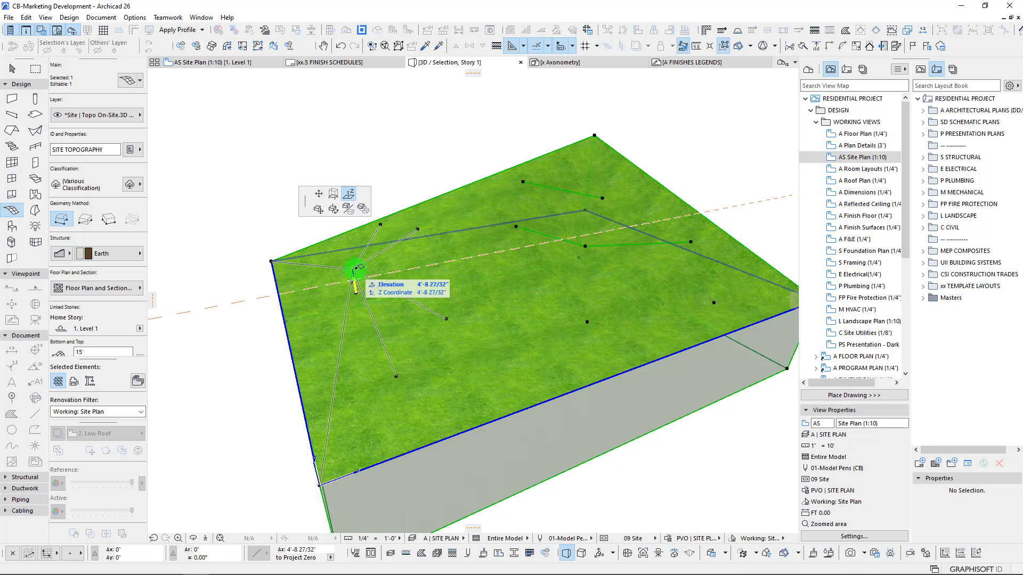
click(352, 269)
click(446, 318)
click(447, 290)
click(392, 349)
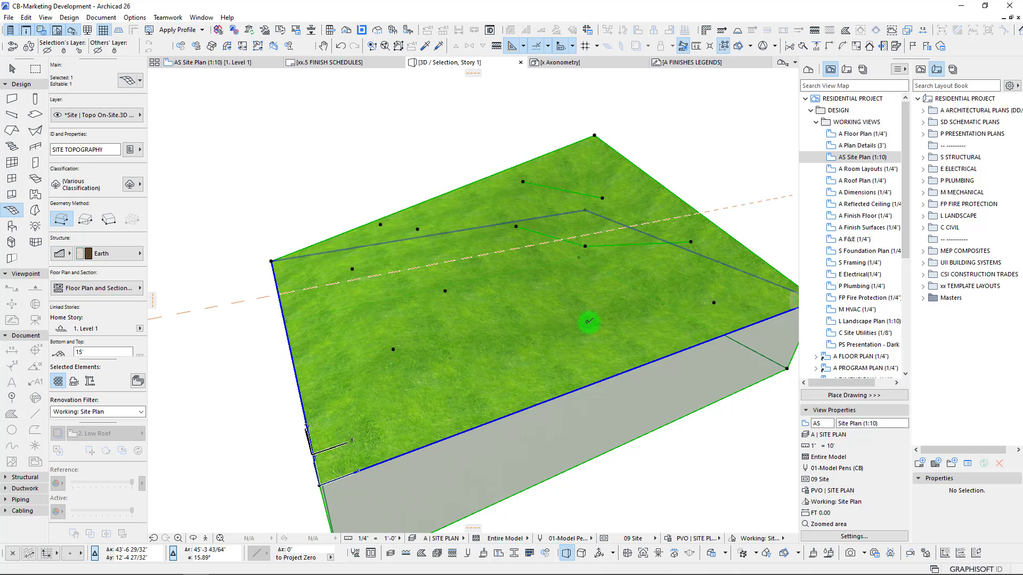
click(587, 321)
click(589, 301)
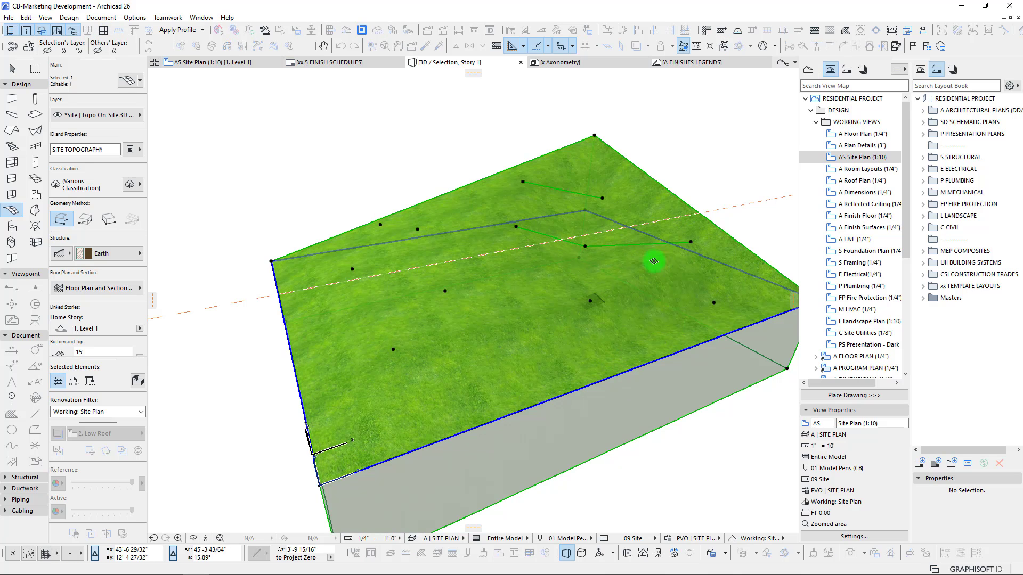
Adjust the elevations of the remaining mesh points near the front edge to finish shaping the terrain.
click(714, 295)
shift+middle_drag(715, 294, 778, 315)
mouse_move(637, 267)
shift+middle_down()
mouse_move(735, 165)
mouse_move(646, 201)
mouse_move(526, 155)
mouse_move(628, 256)
shift+middle_up()
scroll(628, 255, up, 5)
click(588, 285)
click(589, 276)
shift+middle_drag(684, 253, 637, 259)
click(642, 252)
click(642, 238)
scroll(514, 275, down, 3)
shift+middle_drag(514, 275, 526, 206)
shift+middle_drag(402, 353, 687, 367)
Return to the site plan and reselect the topography mesh by its bottom edge.
key(F2)
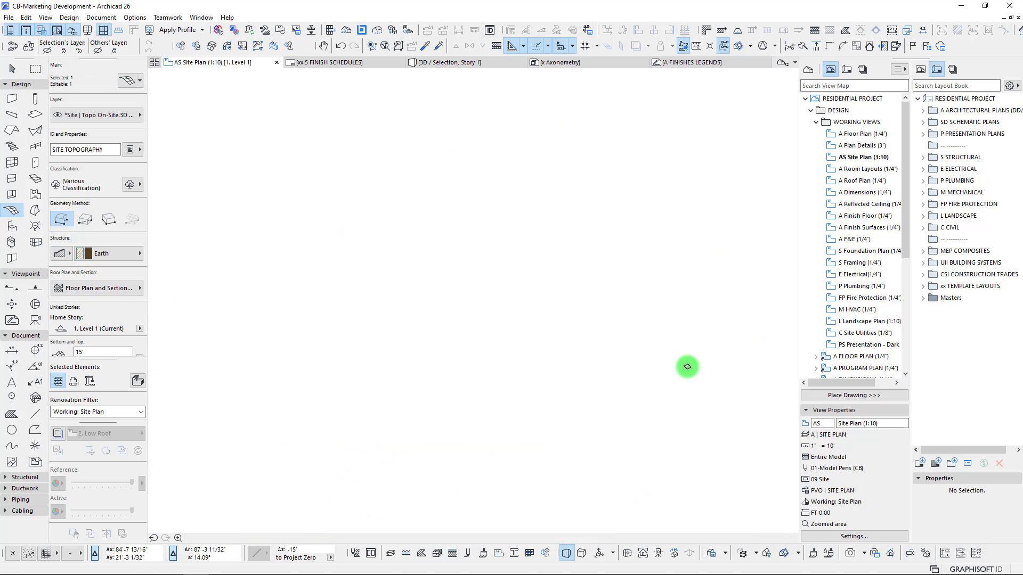
scroll(566, 278, down, 3)
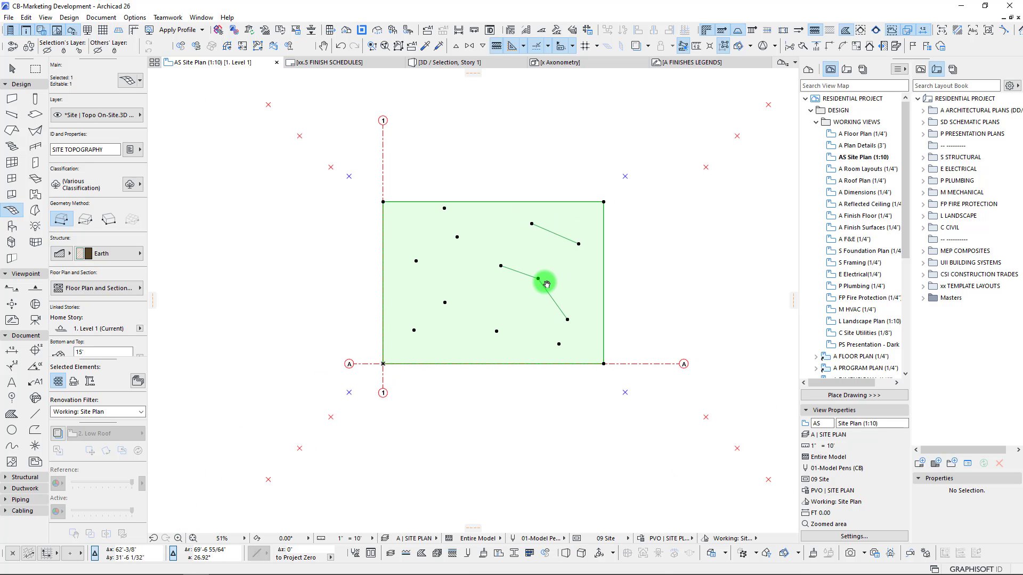
middle_drag(547, 284, 511, 295)
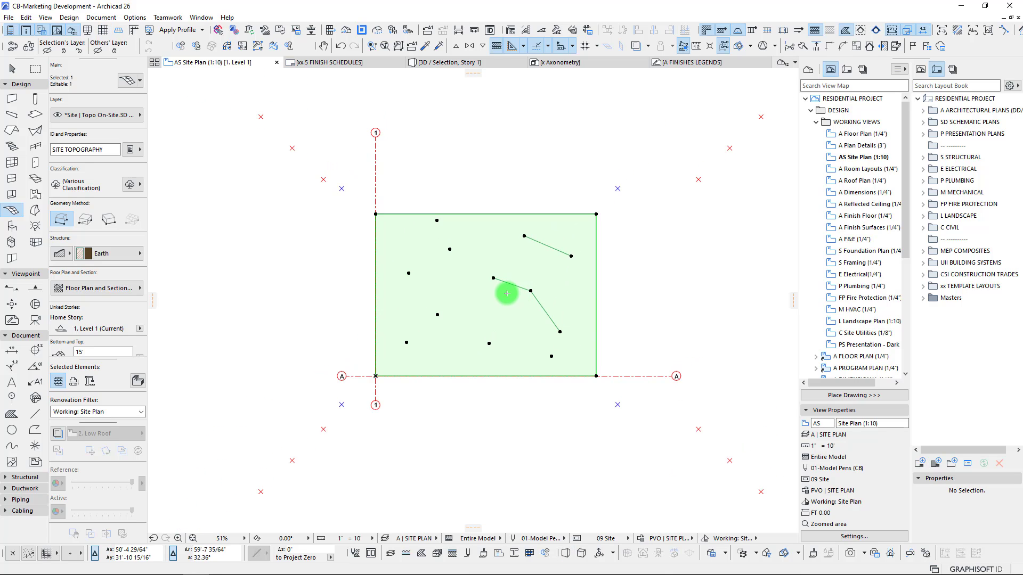
click(489, 291)
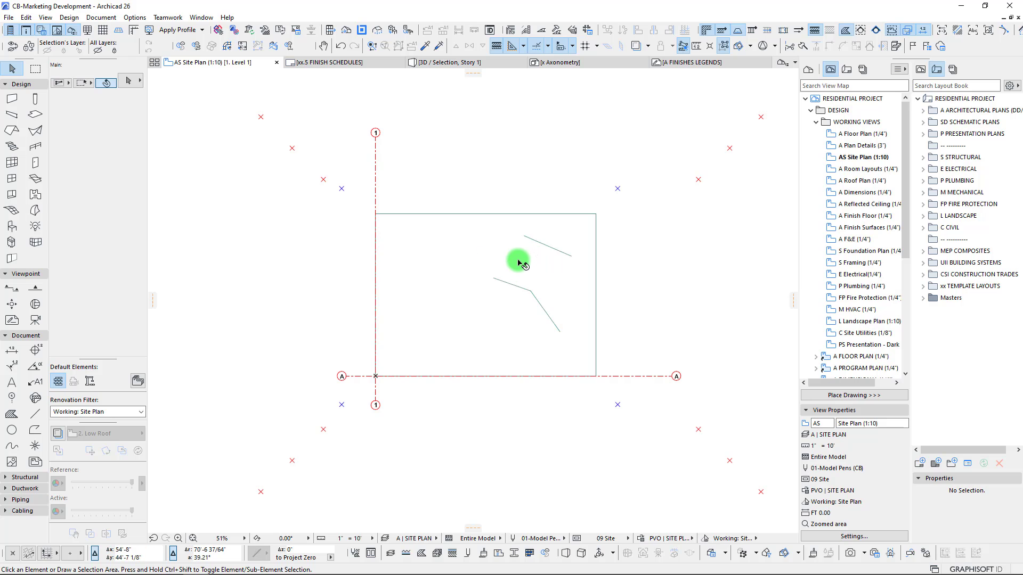
click(435, 371)
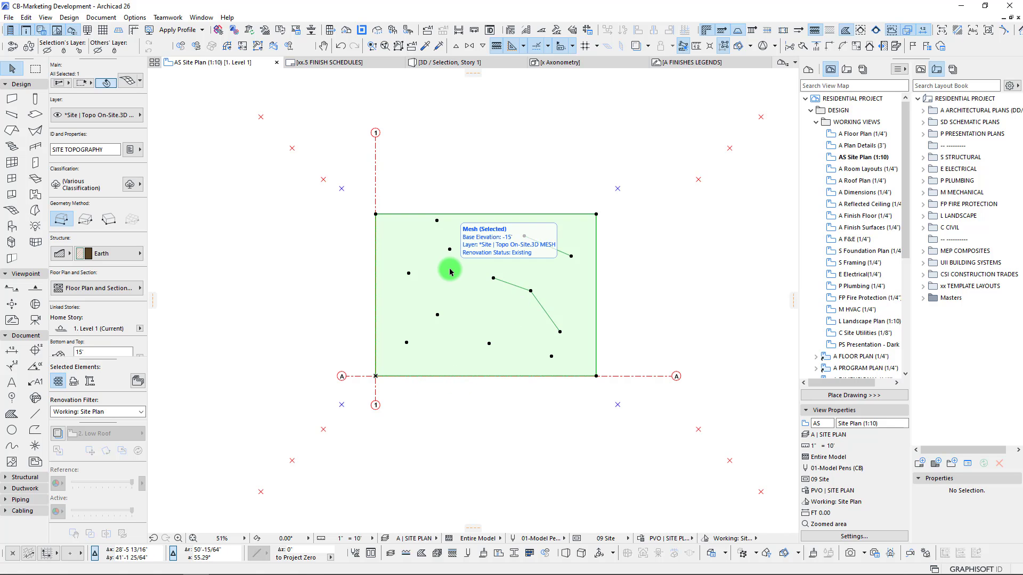
scroll(443, 280, down, 2)
middle_drag(442, 288, 448, 333)
scroll(448, 304, up, 2)
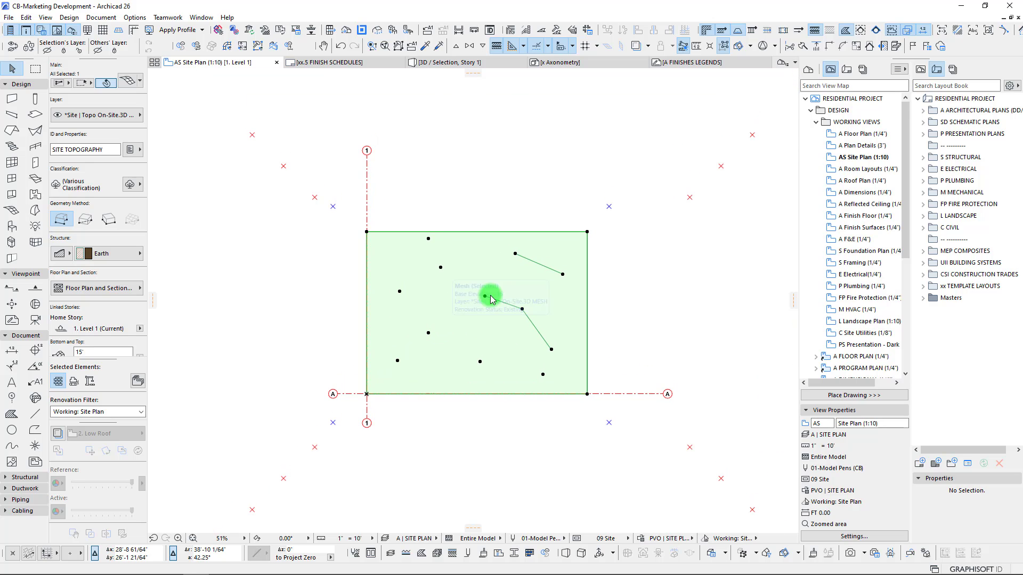
Pick up the settings of the dashed topo-line sample below the Site Topography swatch in the site legend.
scroll(506, 282, down, 2)
click(570, 319)
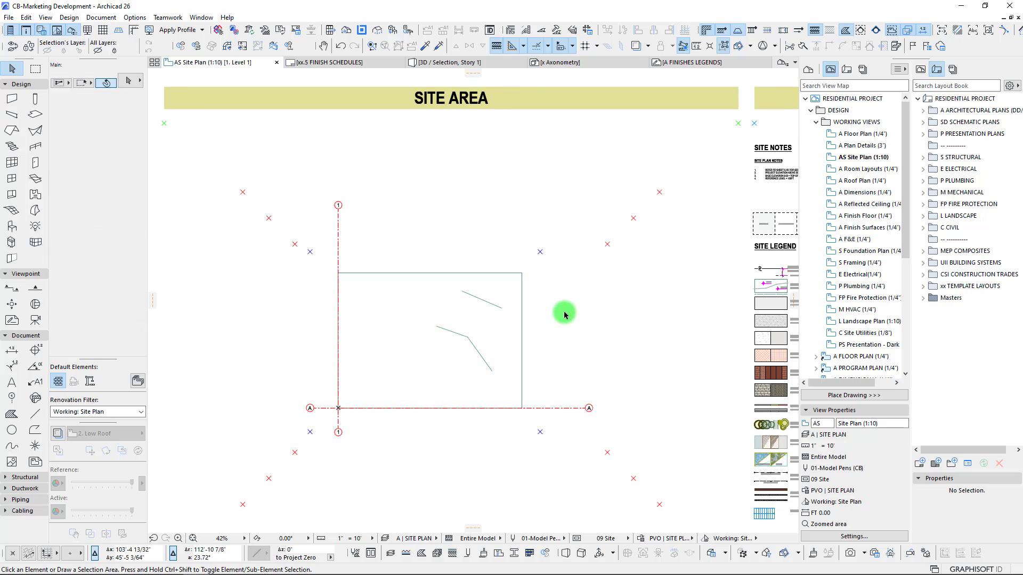
middle_drag(570, 319, 456, 235)
scroll(544, 267, up, 8)
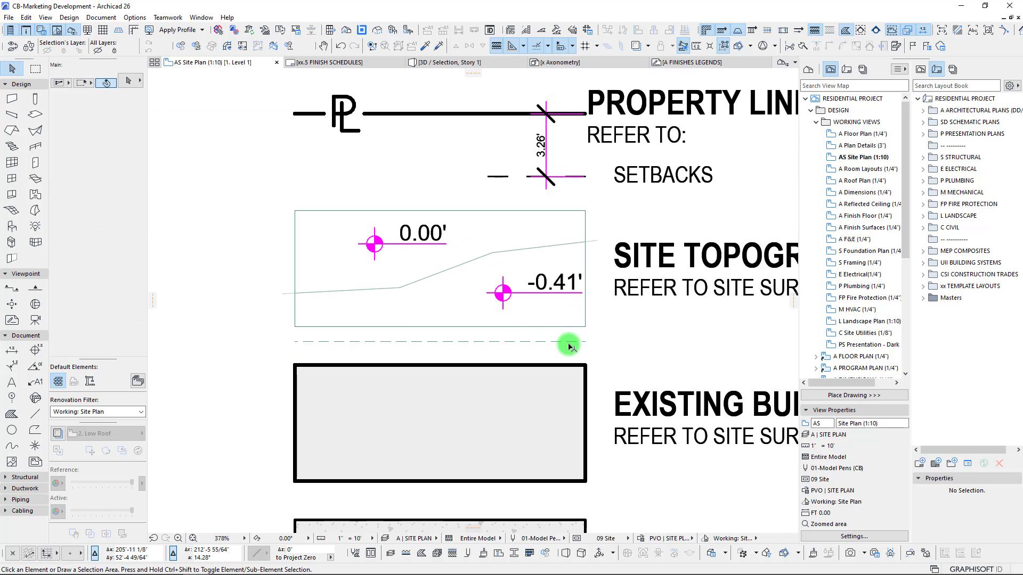
scroll(550, 155, down, 3)
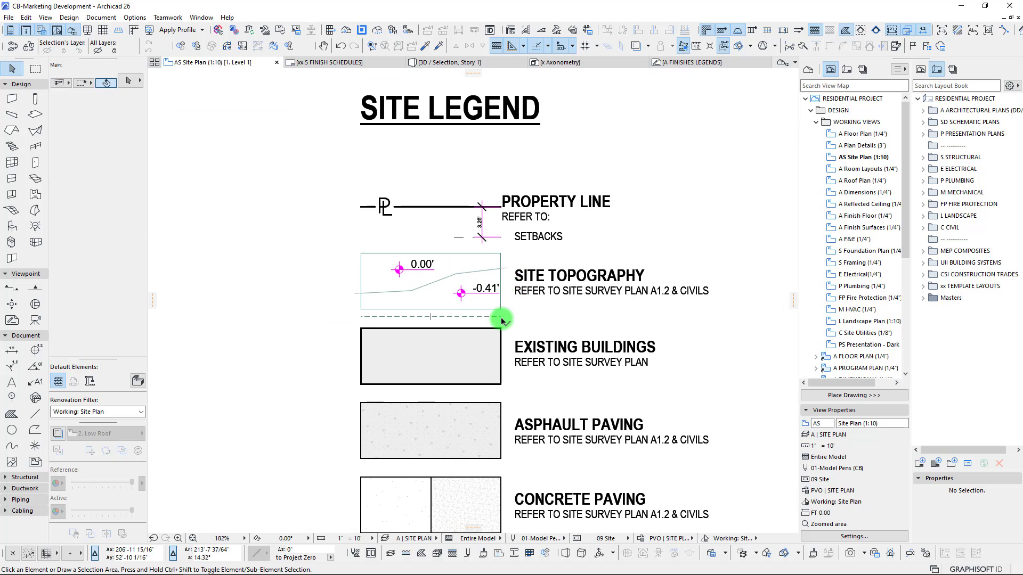
alt+click(453, 317)
Draw a rectangular morph around the topography mesh, slightly larger than the mesh on all four sides.
scroll(285, 163, down, 5)
middle_drag(360, 203, 660, 224)
middle_drag(373, 272, 580, 288)
scroll(319, 235, up, 1)
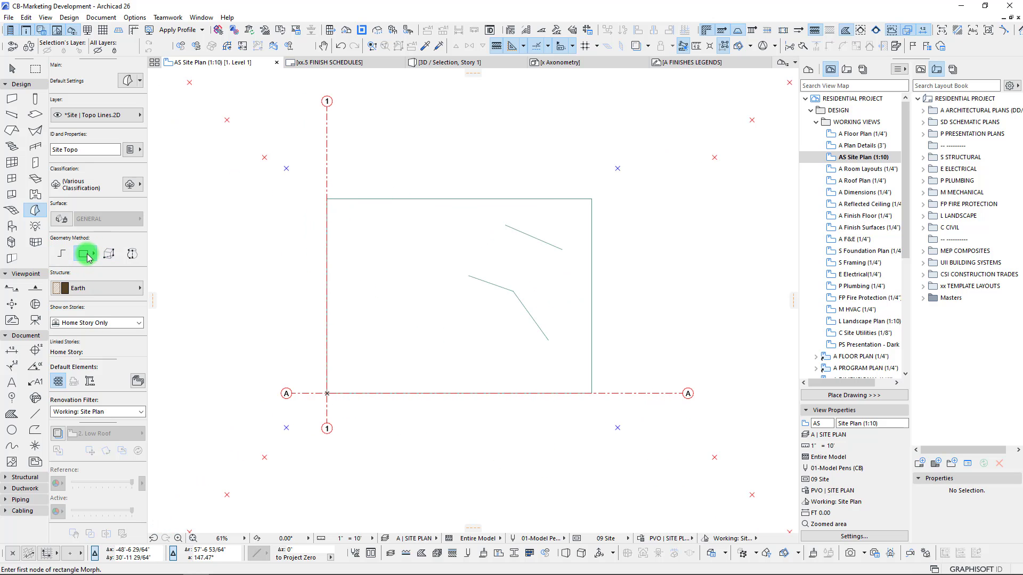
click(308, 178)
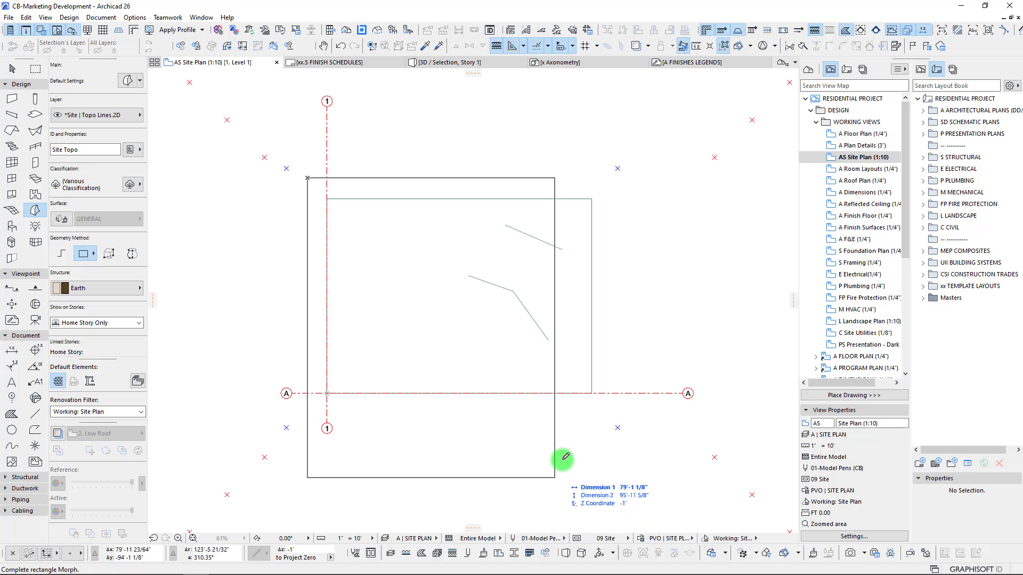
click(610, 408)
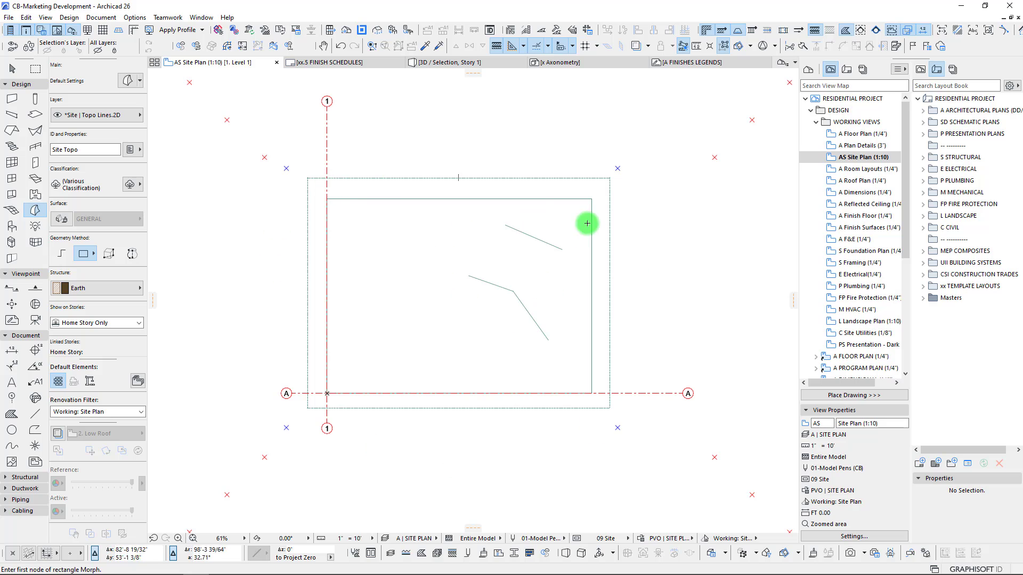
Select the rectangular morph and the topography mesh together and show only that selection in 3D.
shift+click(588, 196)
shift+click(591, 200)
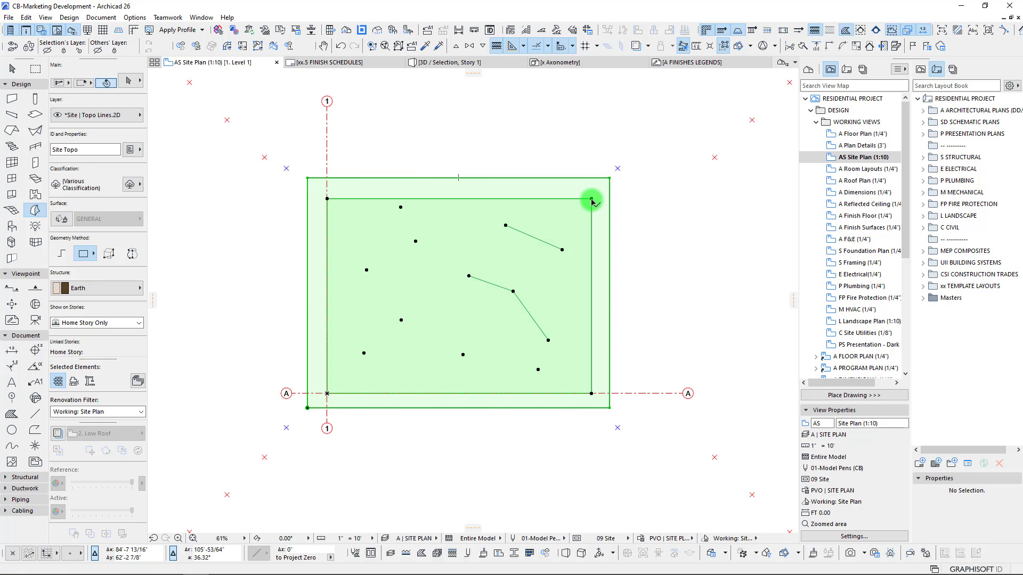
key(F5)
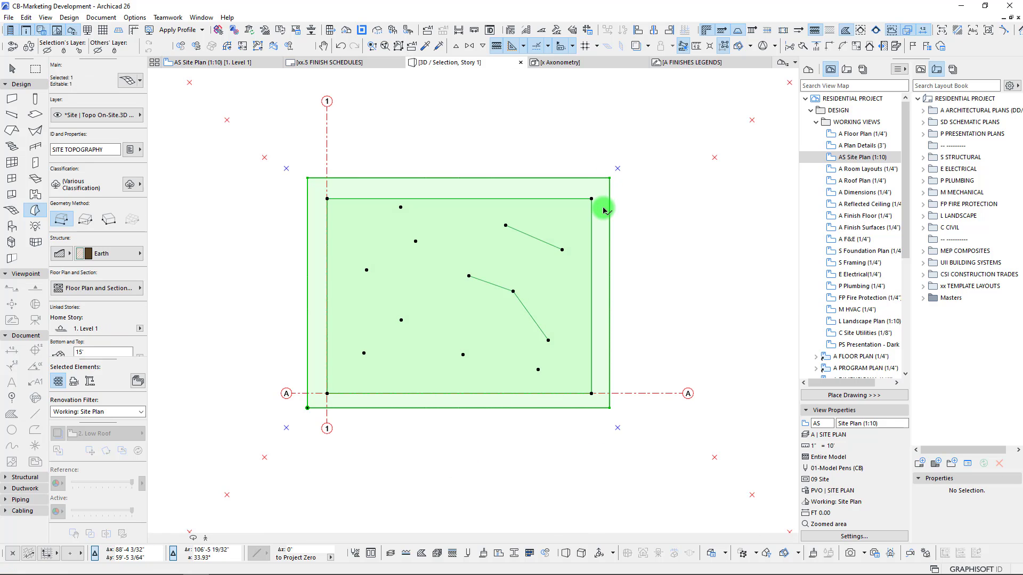
shift+middle_drag(320, 266, 521, 364)
key(Escape)
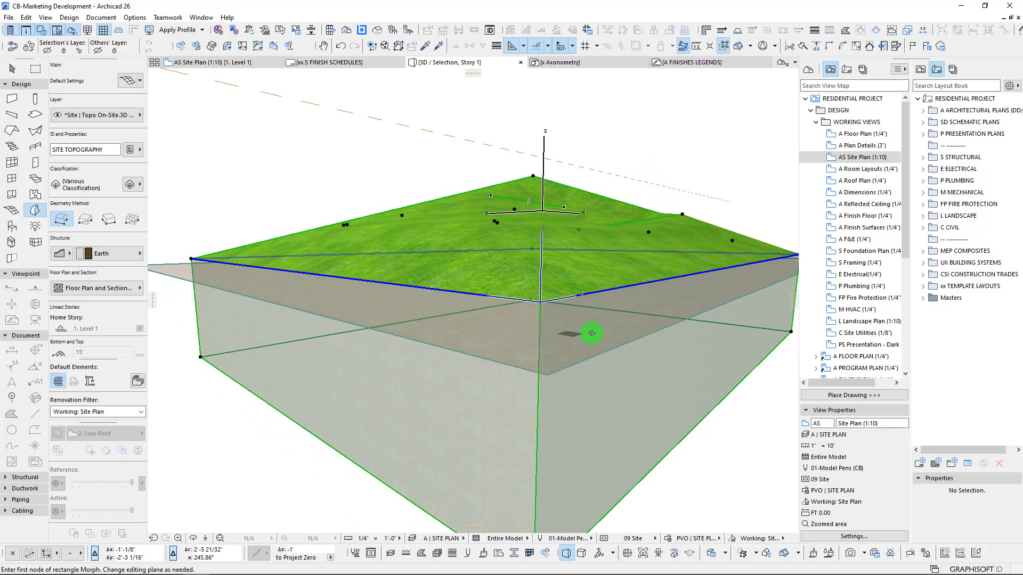
Raise the rectangular morph vertically by 1' to the 0' level.
shift+click(403, 323)
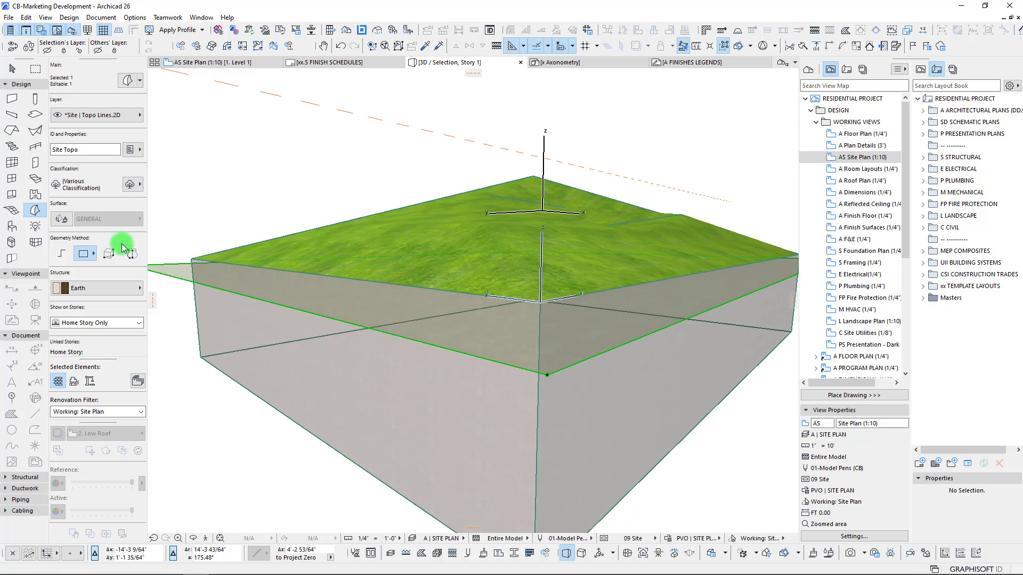
scroll(107, 334, down, 1)
scroll(78, 244, down, 3)
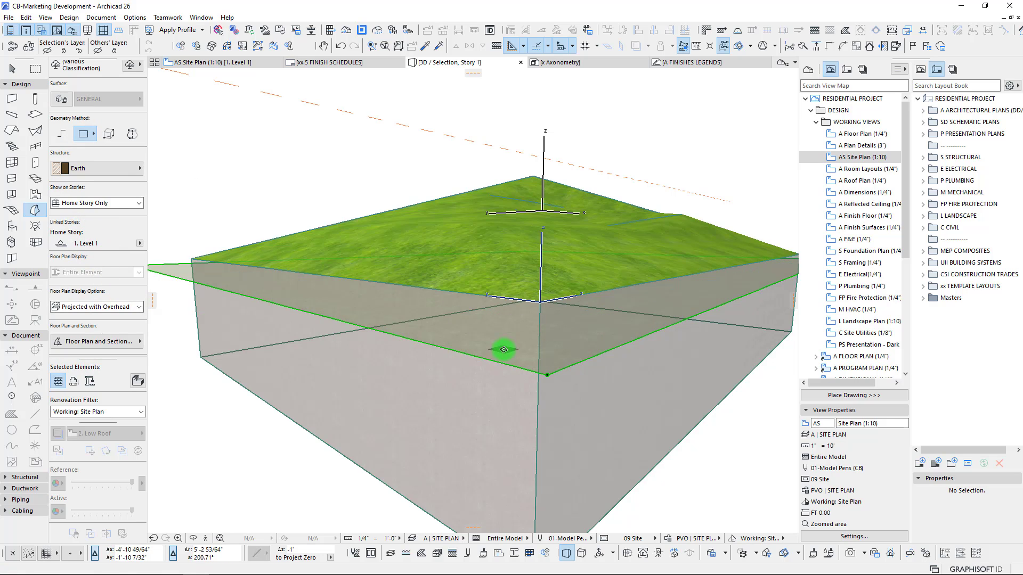
click(549, 381)
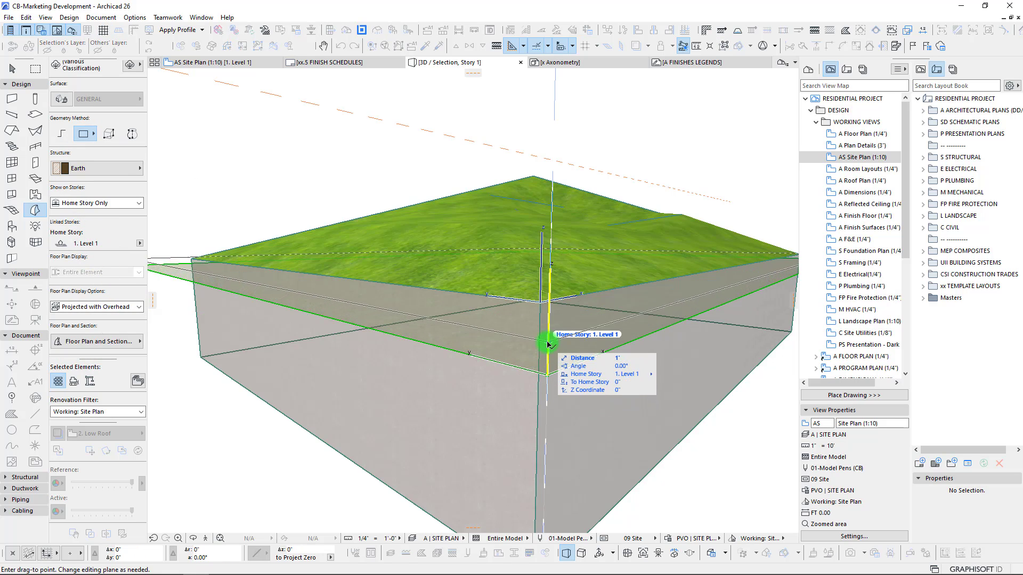
click(553, 302)
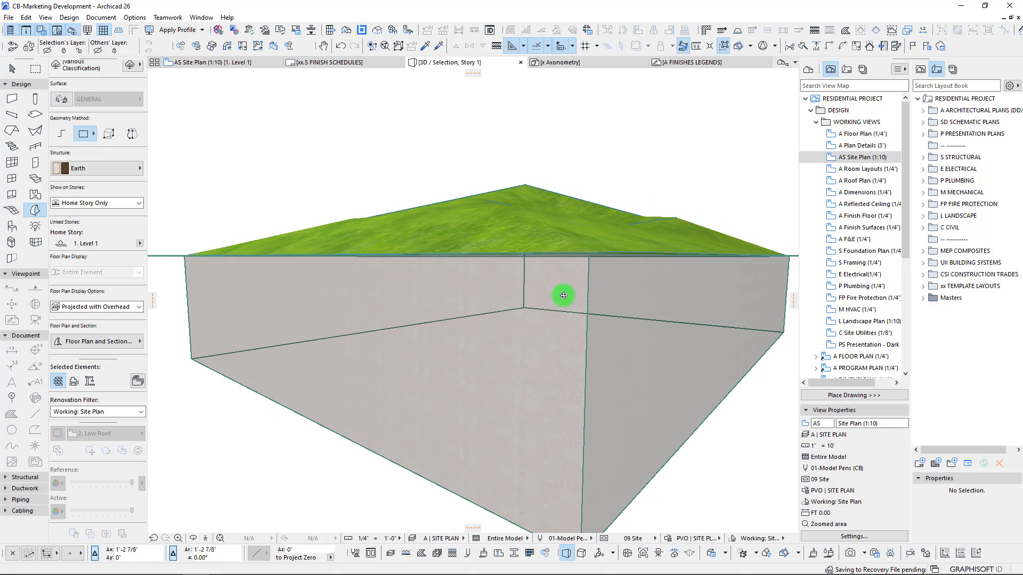
shift+middle_drag(561, 297, 322, 299)
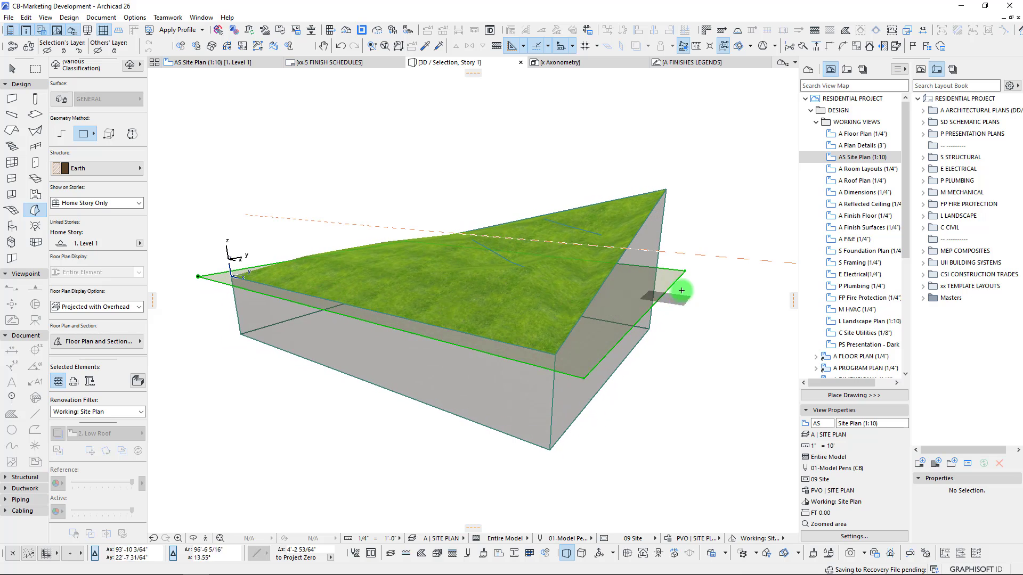
click(684, 270)
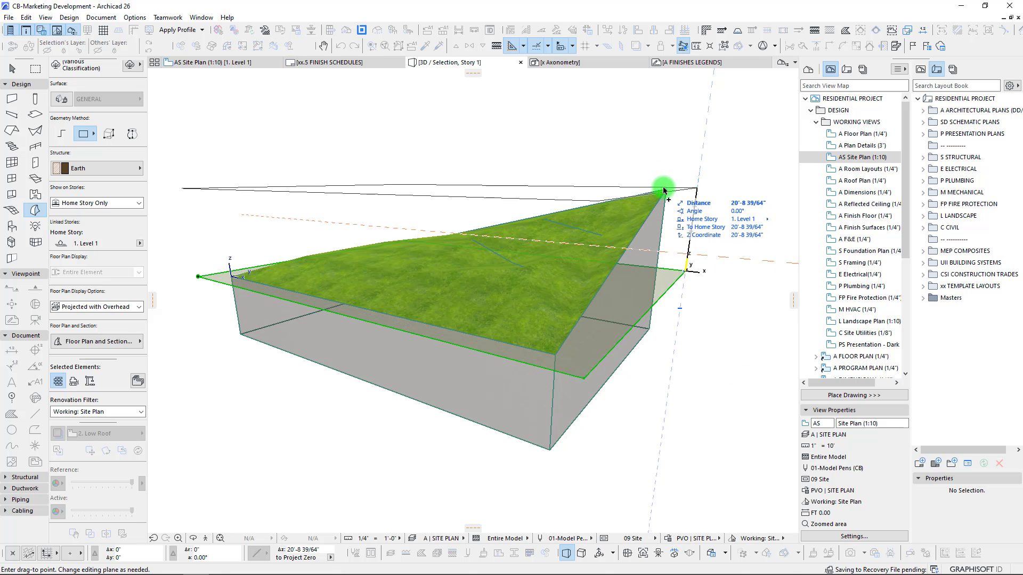
key(Escape)
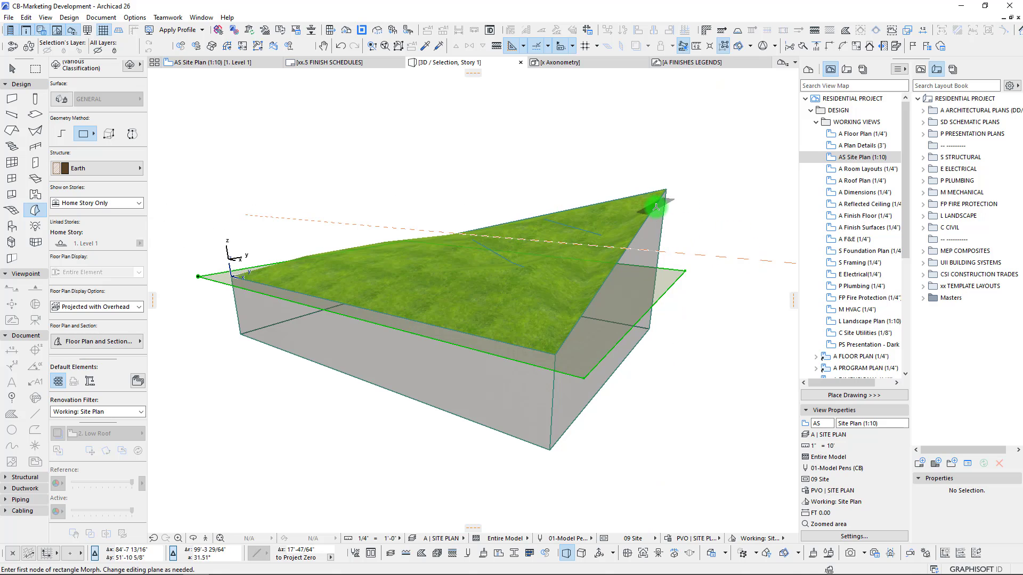
Lower the highest corner point of the topography mesh to soften its peak.
shift+click(654, 210)
click(666, 189)
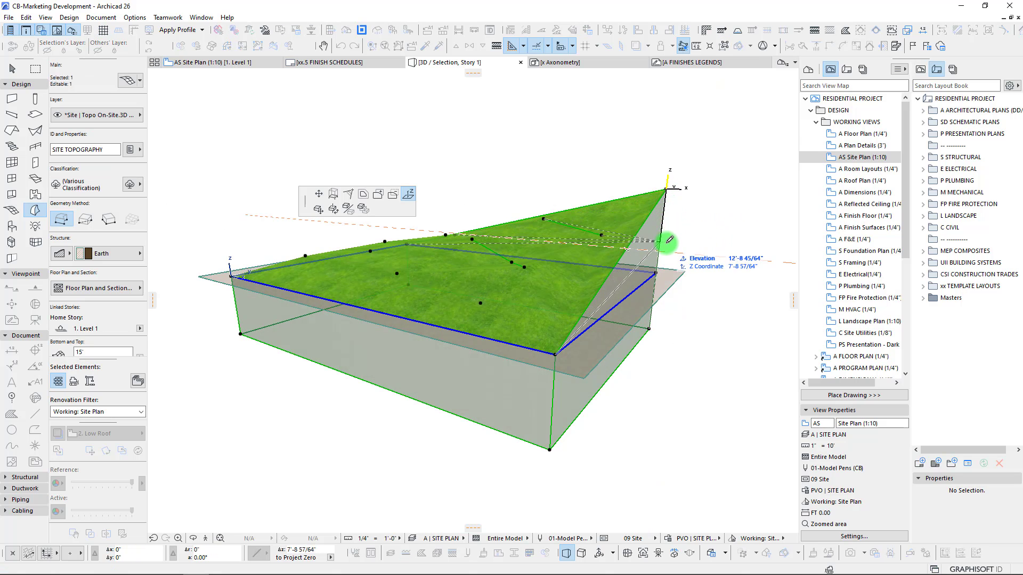
click(671, 210)
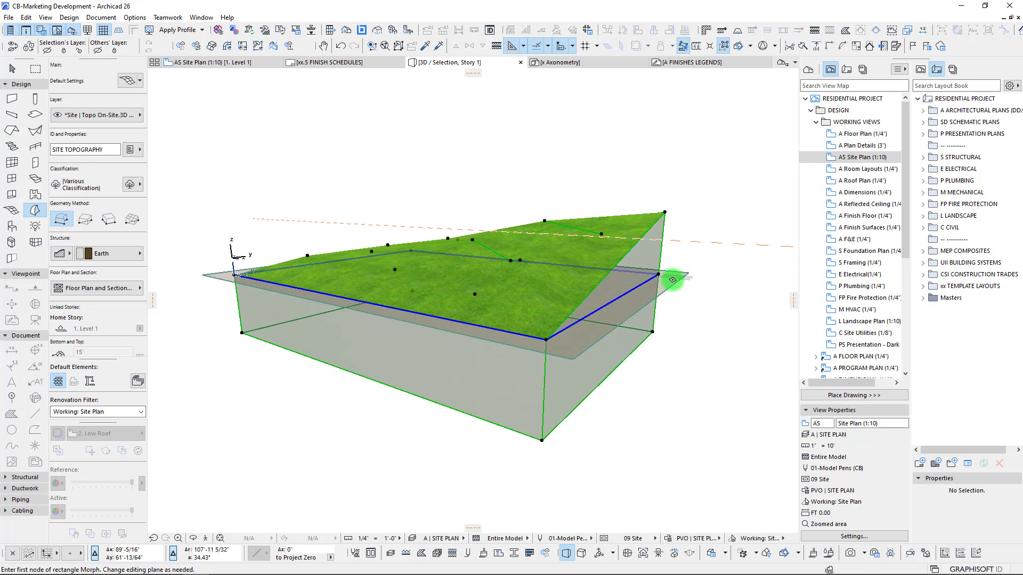
key(Escape)
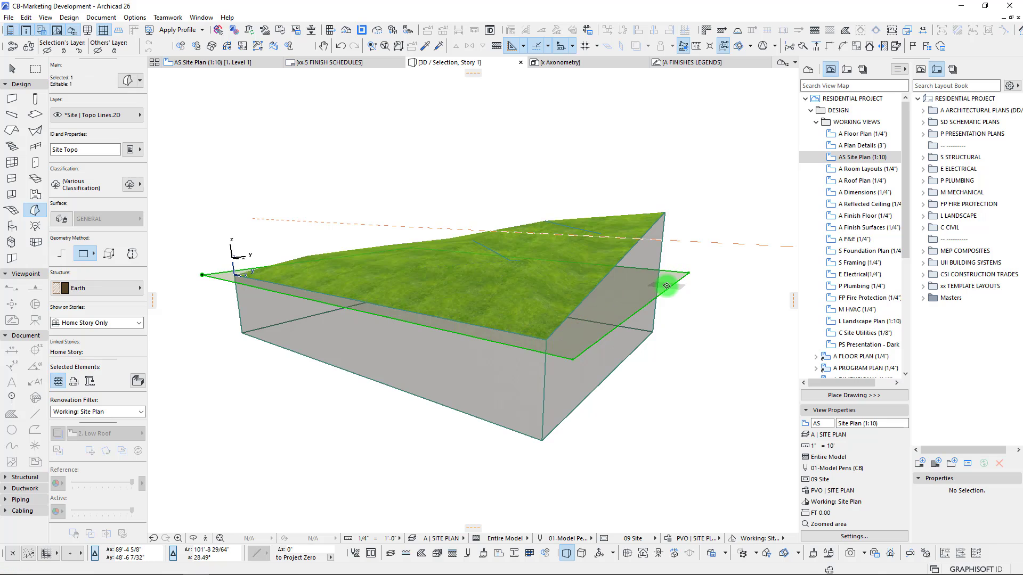
Multiply the rectangular morph upward to the mesh's highest corner, using Elevate with the Spread method and 1' spacing.
key(ctrl+u)
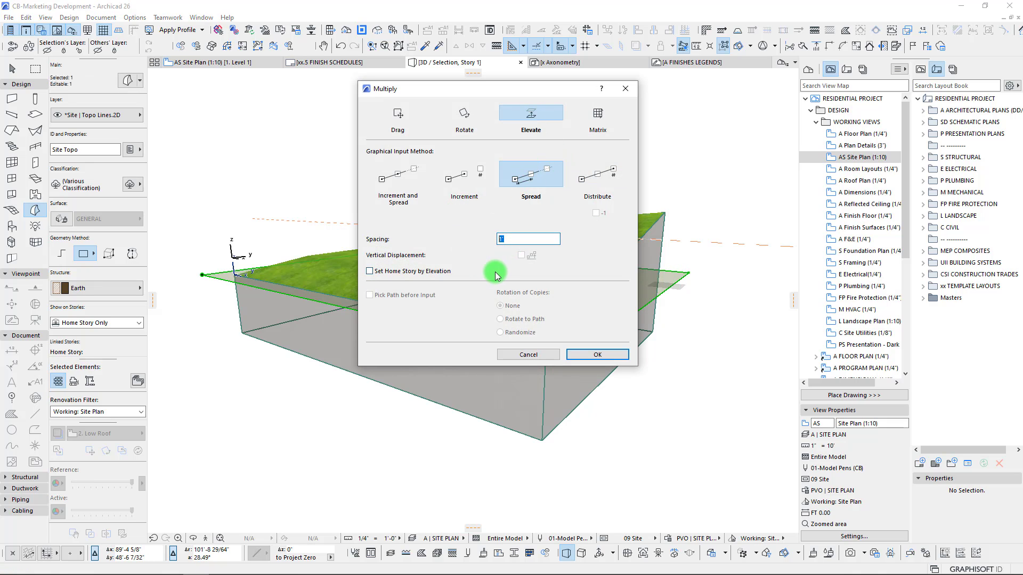
click(582, 353)
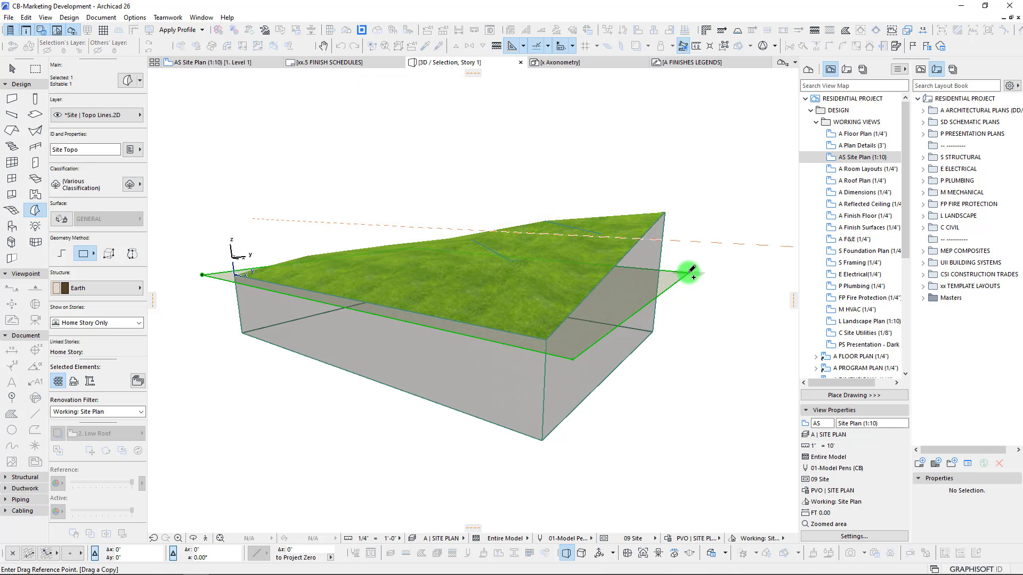
click(692, 269)
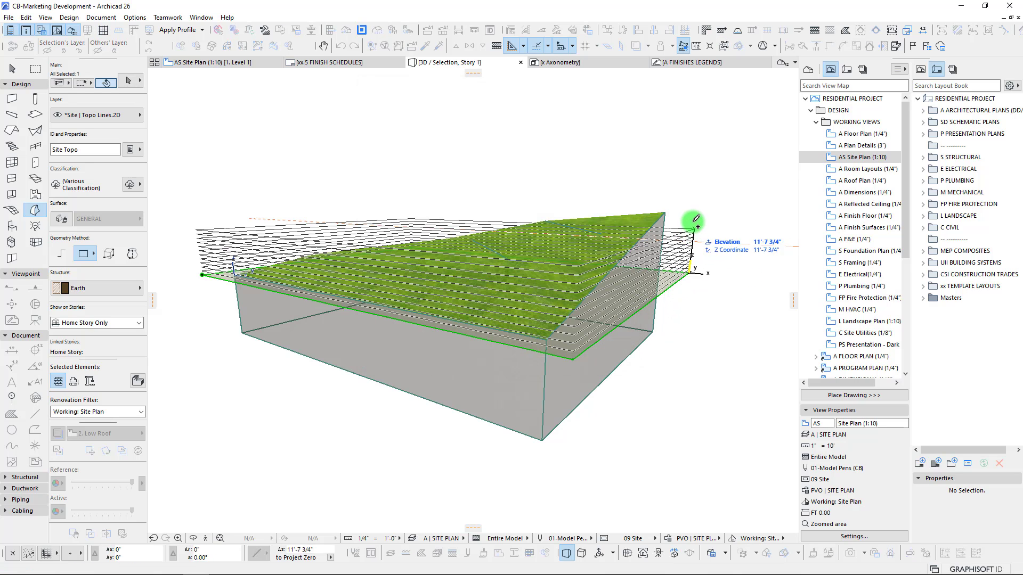
click(664, 212)
shift+middle_drag(607, 279, 384, 330)
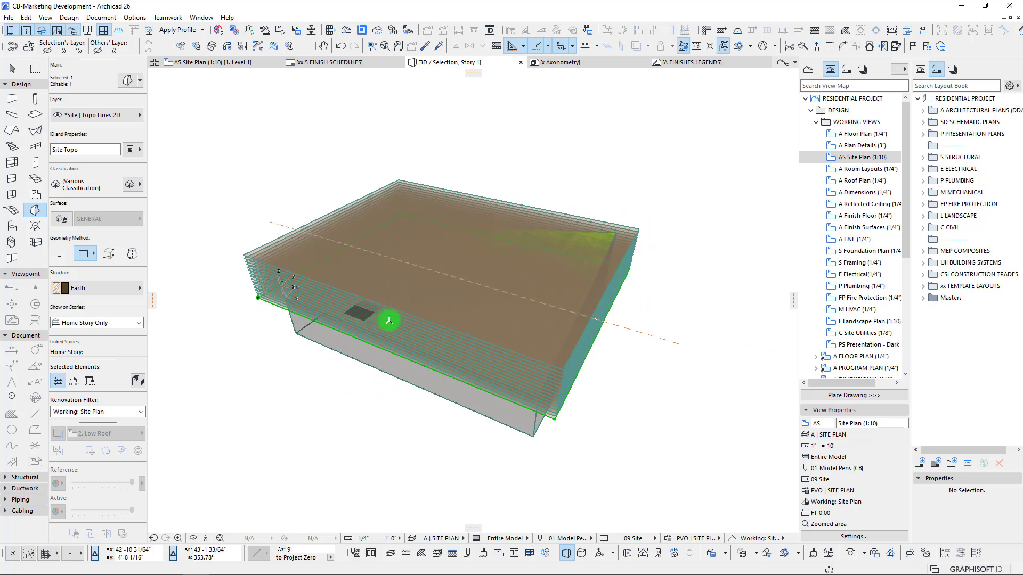
key(Escape)
key(Escape)
Start Solid Element Operations and add the topography mesh as the operator.
shift+middle_drag(414, 323, 414, 260)
click(896, 47)
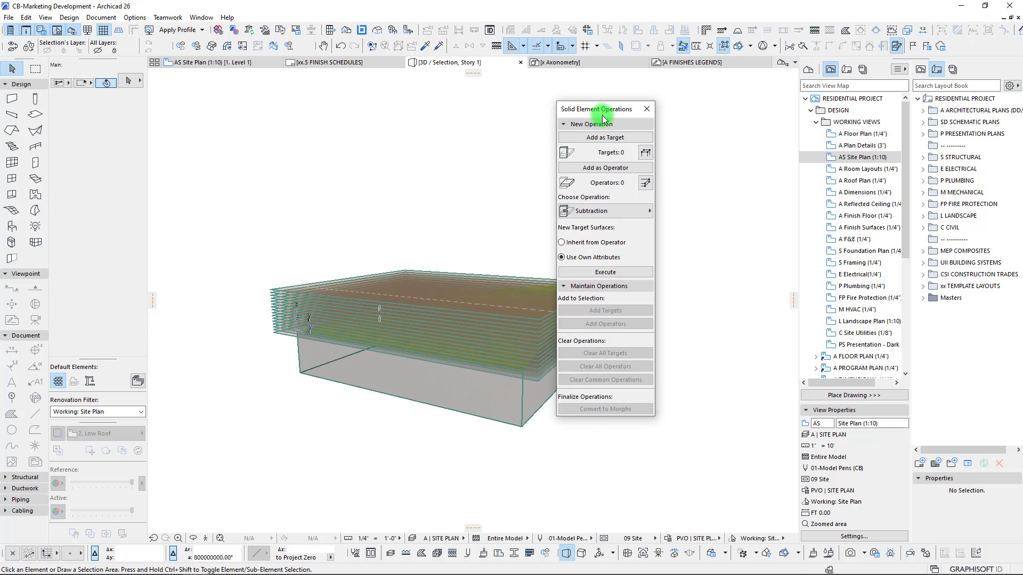
drag(605, 117, 721, 114)
click(498, 398)
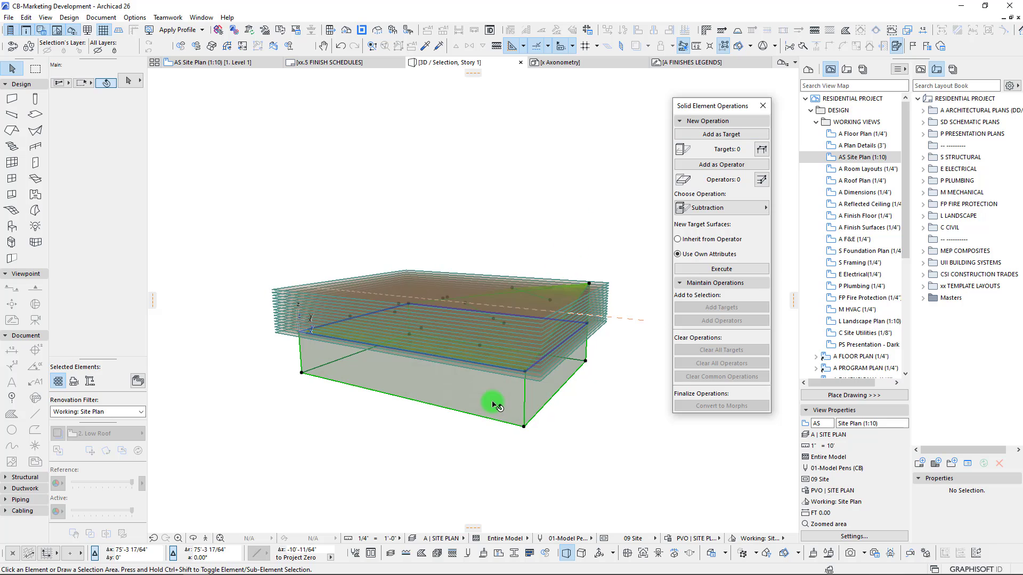
click(730, 164)
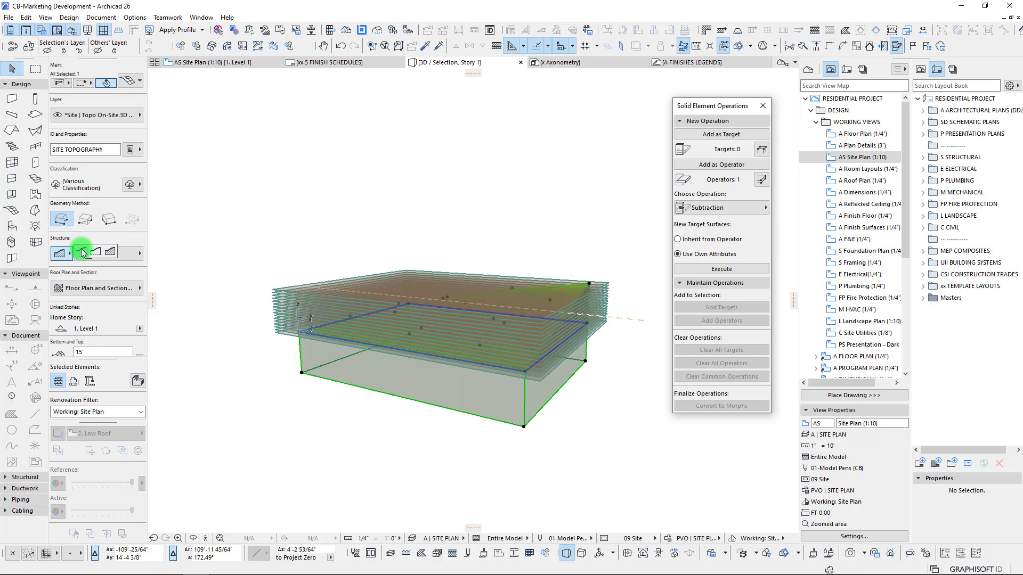
click(59, 254)
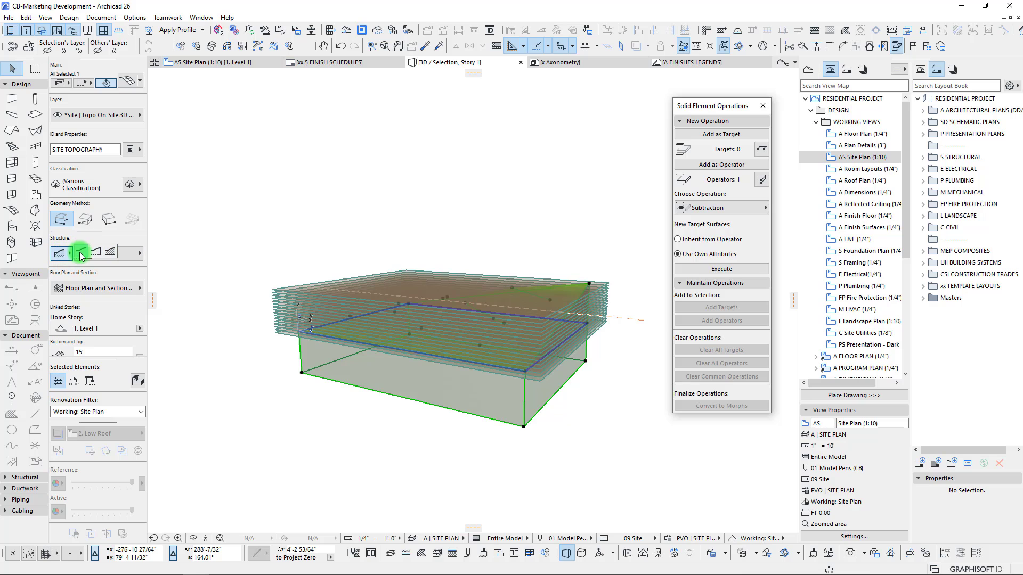
Select the whole stack of rectangular morphs and add them as targets of the solid operation.
shift+middle_drag(300, 266, 384, 265)
key(Escape)
drag(221, 201, 634, 375)
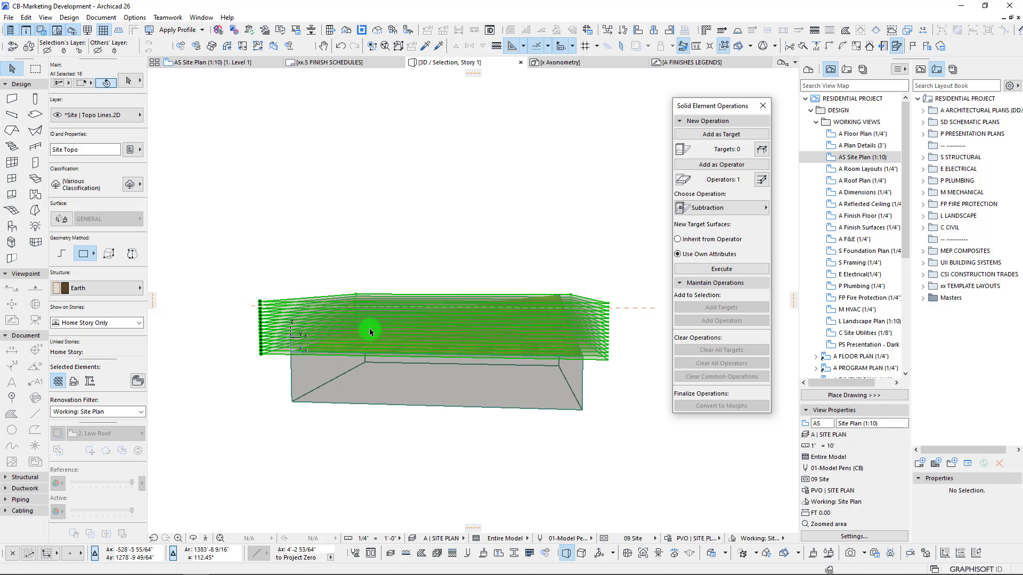
shift+middle_drag(388, 329, 461, 348)
click(731, 139)
Set the solid operation to Intersection and execute it on the stacked morphs.
click(719, 207)
click(794, 250)
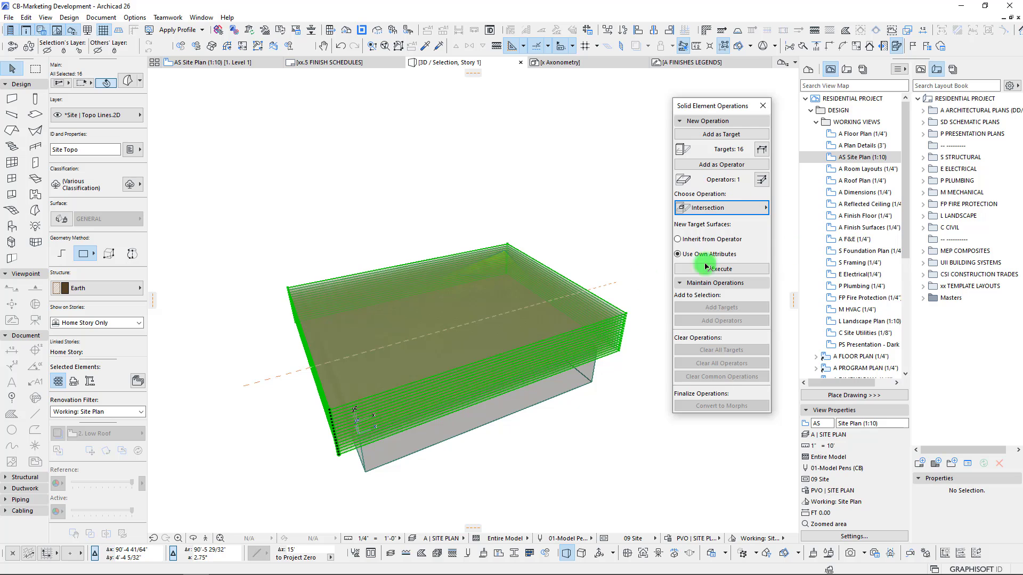
click(714, 268)
shift+middle_drag(302, 331, 659, 396)
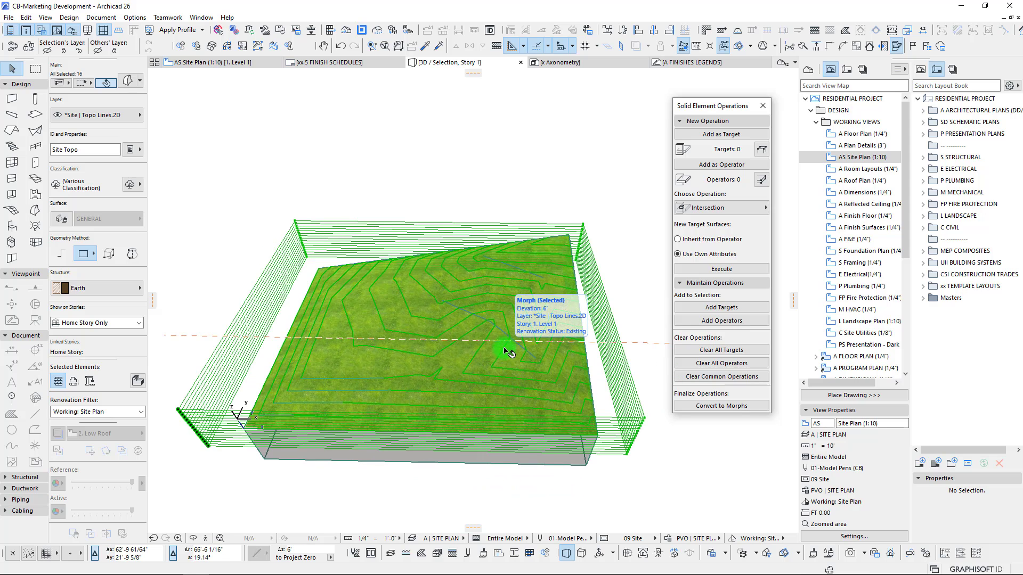
Show only the intersected morph layers in 3D, without the topography mesh.
click(590, 468)
shift+middle_drag(590, 468, 467, 304)
click(467, 304)
shift+middle_drag(442, 260, 637, 205)
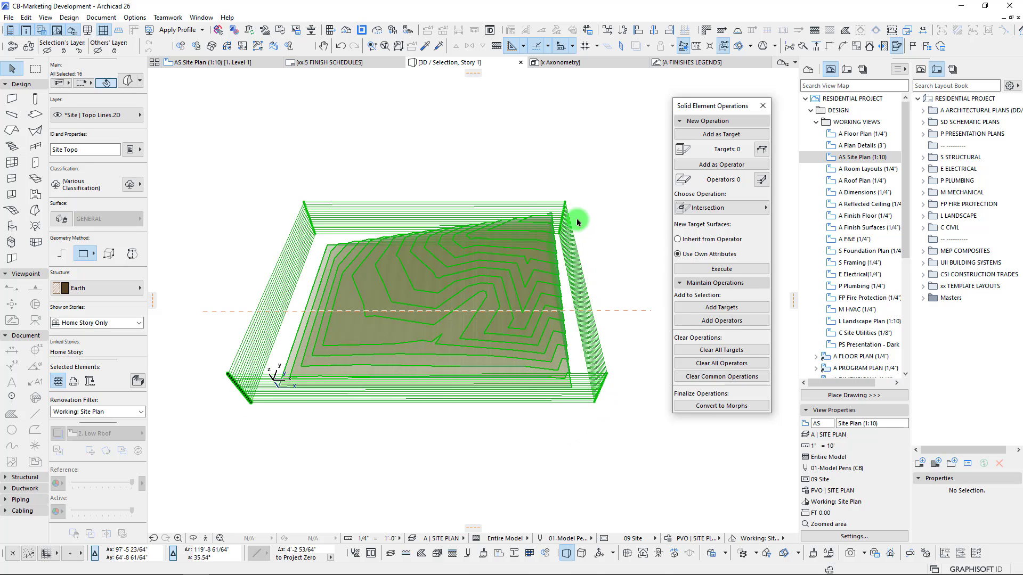
shift+middle_drag(326, 204, 275, 288)
Examine the stacked contour morphs and their elevations from several angles, with the selection cleared.
mouse_move(425, 302)
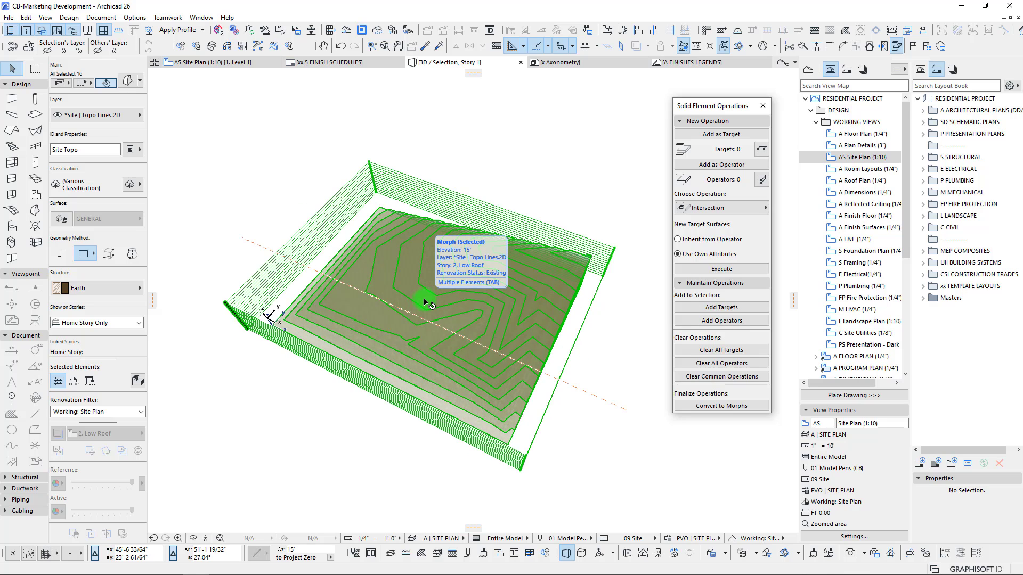
shift+middle_drag(548, 323, 502, 249)
mouse_move(560, 321)
mouse_move(517, 250)
key(Escape)
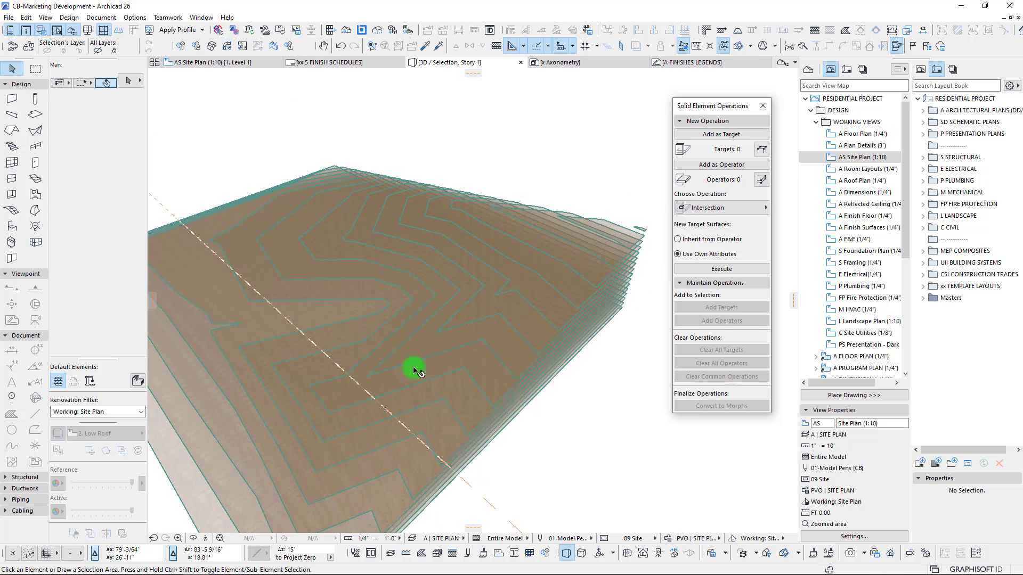
mouse_move(351, 414)
mouse_down()
mouse_move(346, 258)
mouse_move(424, 382)
mouse_up()
mouse_move(409, 315)
mouse_down()
mouse_move(402, 246)
mouse_move(450, 249)
mouse_move(469, 293)
mouse_move(626, 277)
mouse_up()
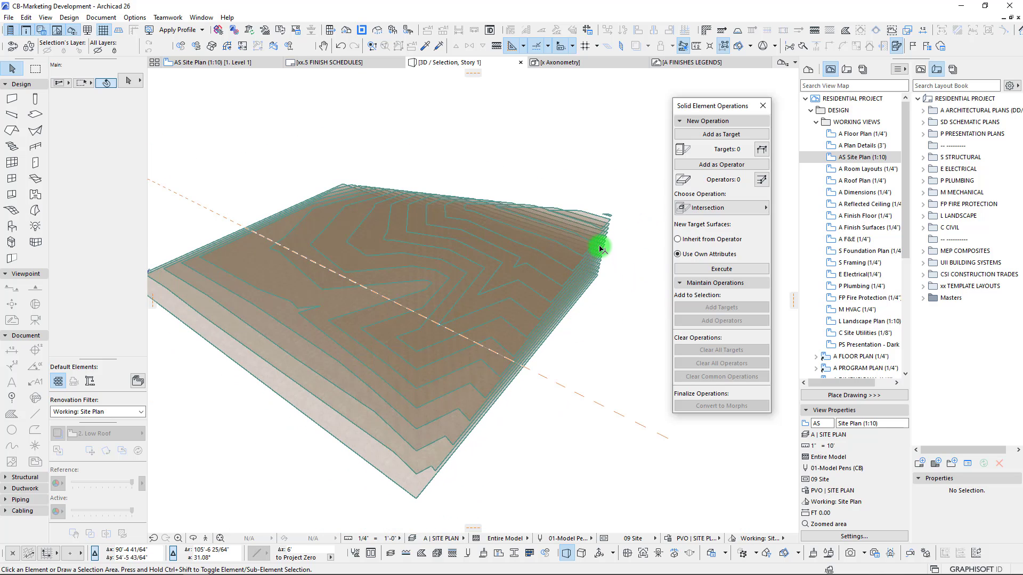
scroll(495, 245, down, 5)
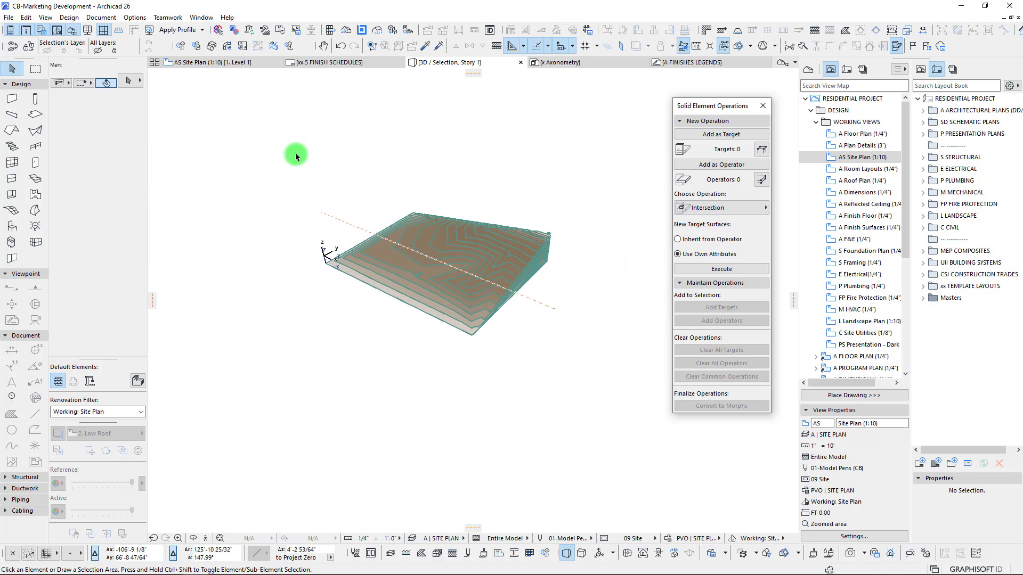
Select the whole stack of intersected contour layers, convert the selection to morphs, and clear the selection.
drag(233, 126, 616, 406)
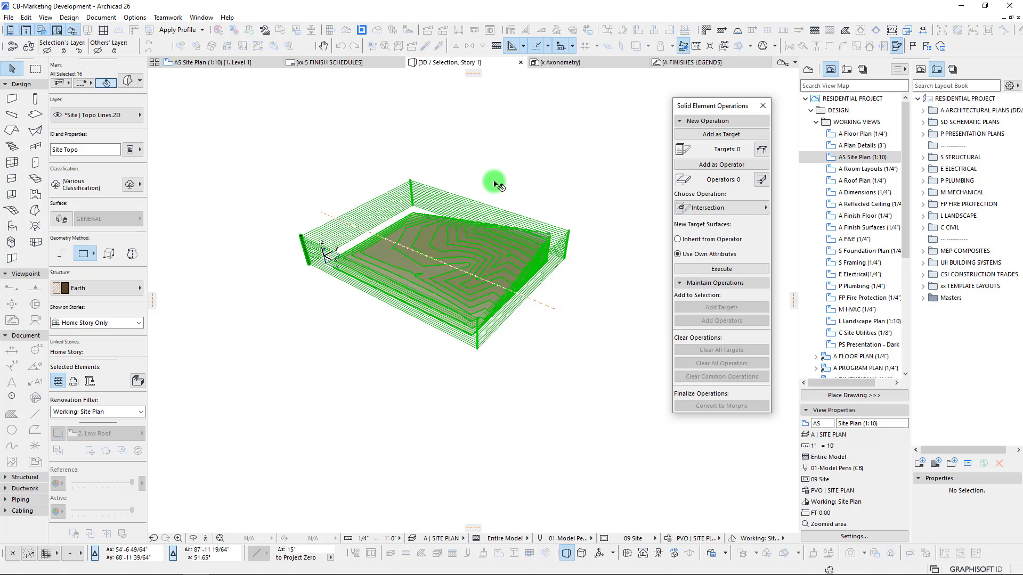
scroll(478, 180, up, 3)
right_click(292, 110)
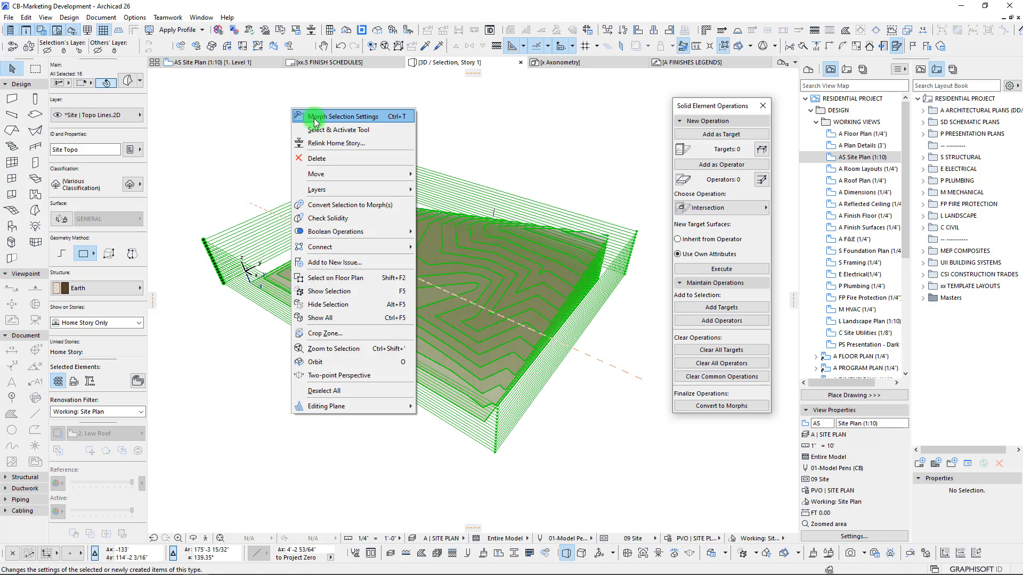
click(360, 206)
click(568, 229)
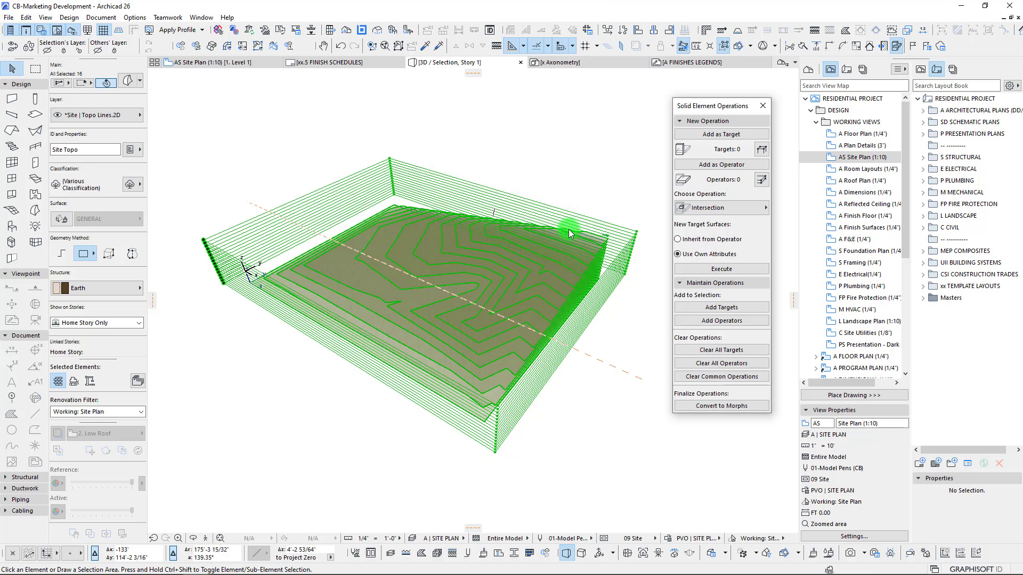
shift+middle_drag(463, 235, 621, 244)
drag(724, 108, 726, 96)
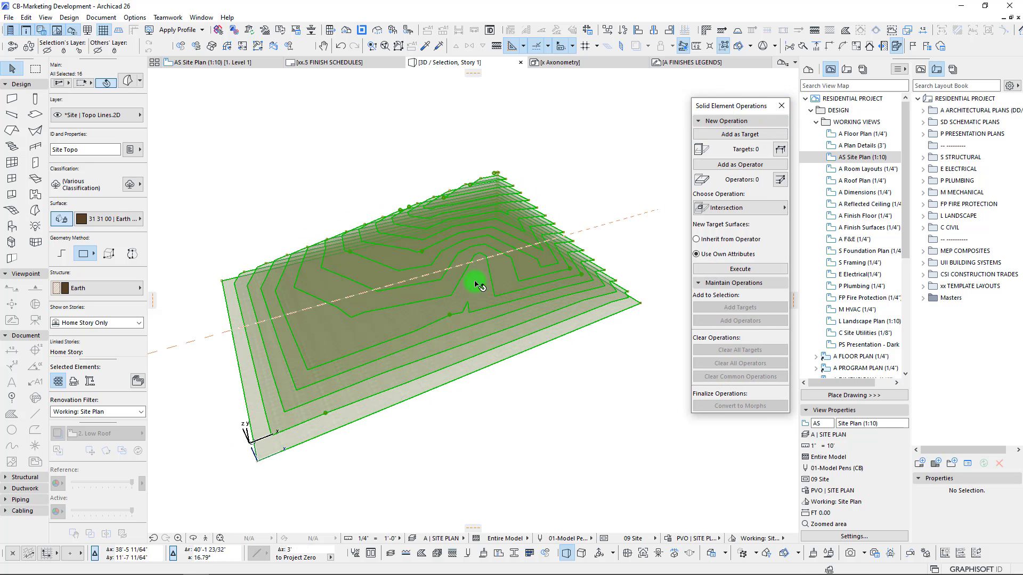
shift+middle_drag(496, 222, 474, 342)
key(Escape)
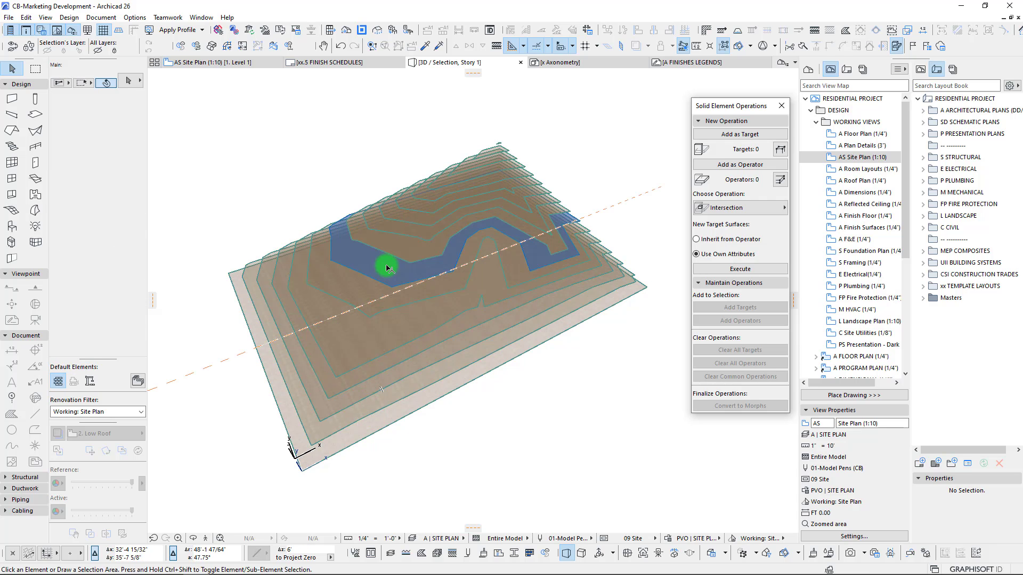
Return to the Level 1 site plan and inspect the mesh's two inner ridge lines against the contours.
shift+middle_drag(392, 263, 491, 222)
key(F2)
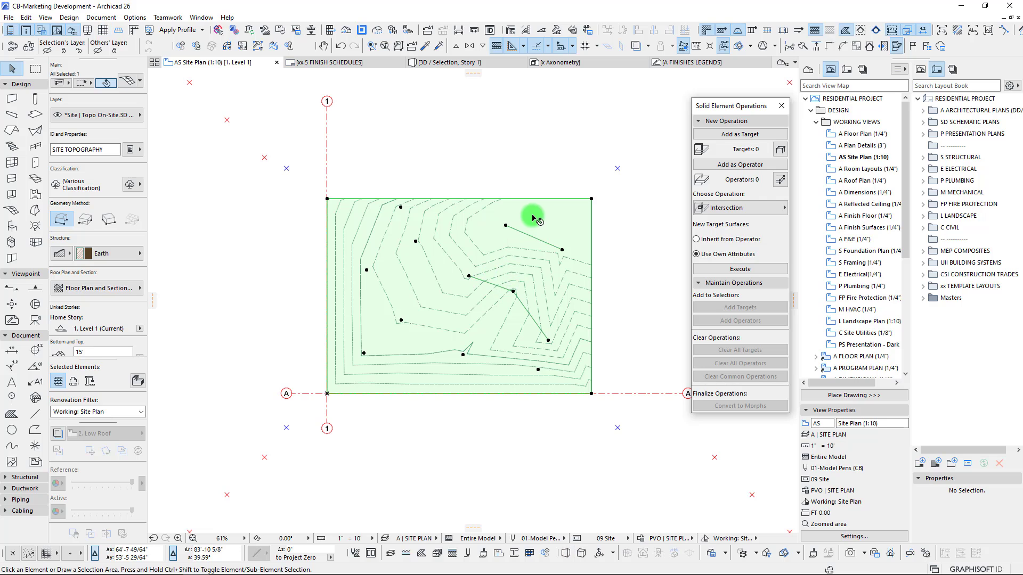
key(Escape)
click(535, 239)
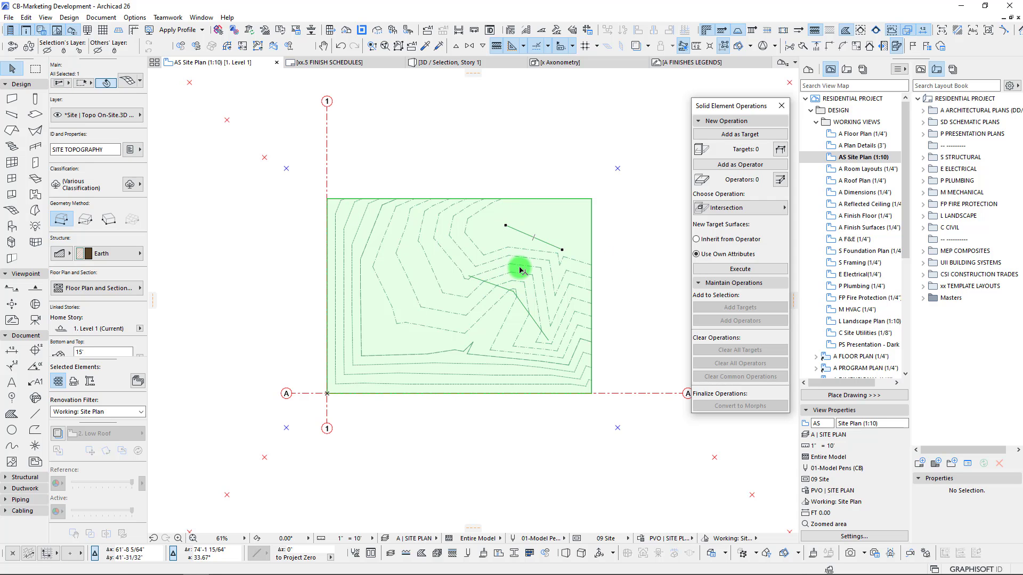
key(Escape)
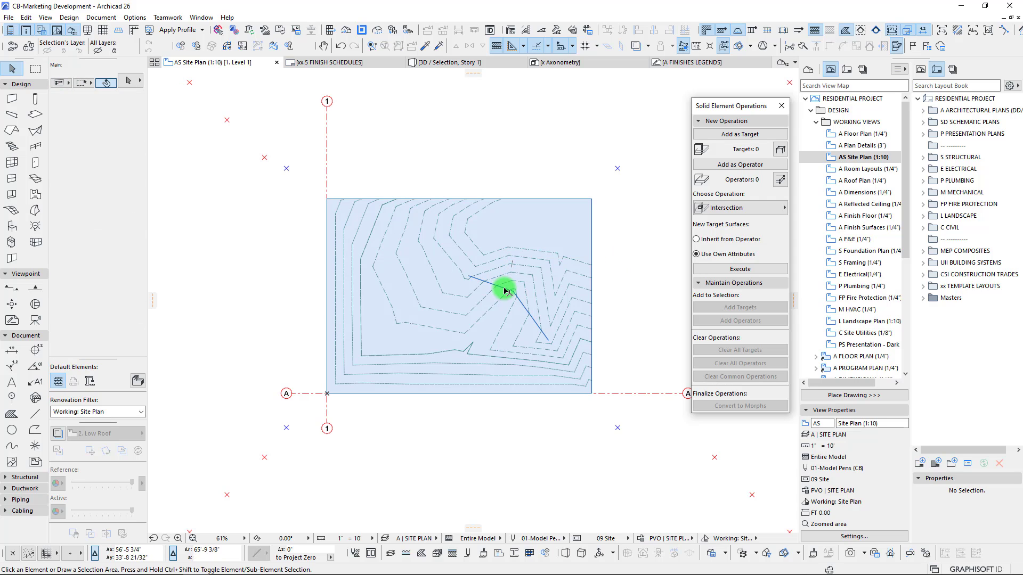
click(507, 292)
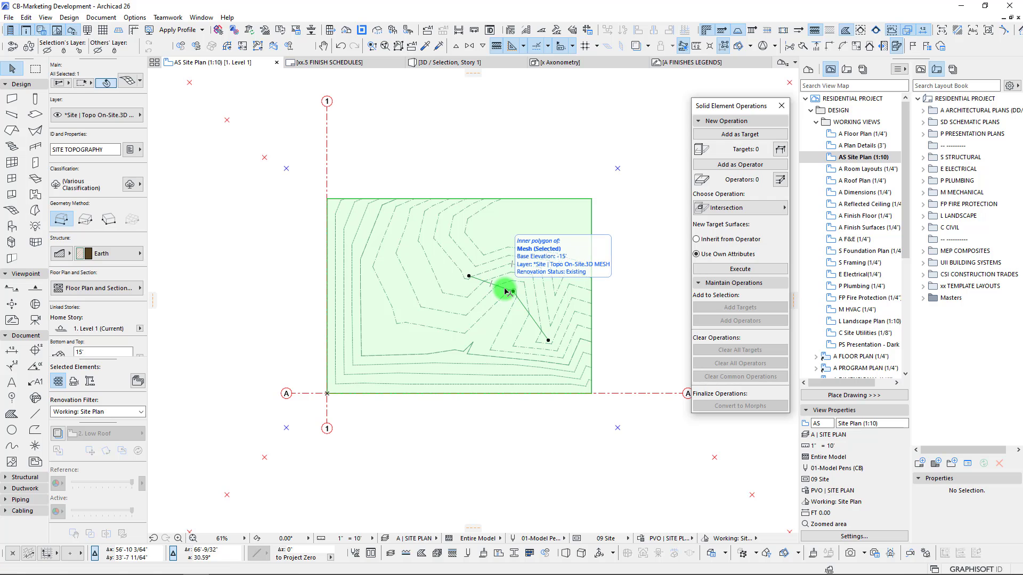
key(Escape)
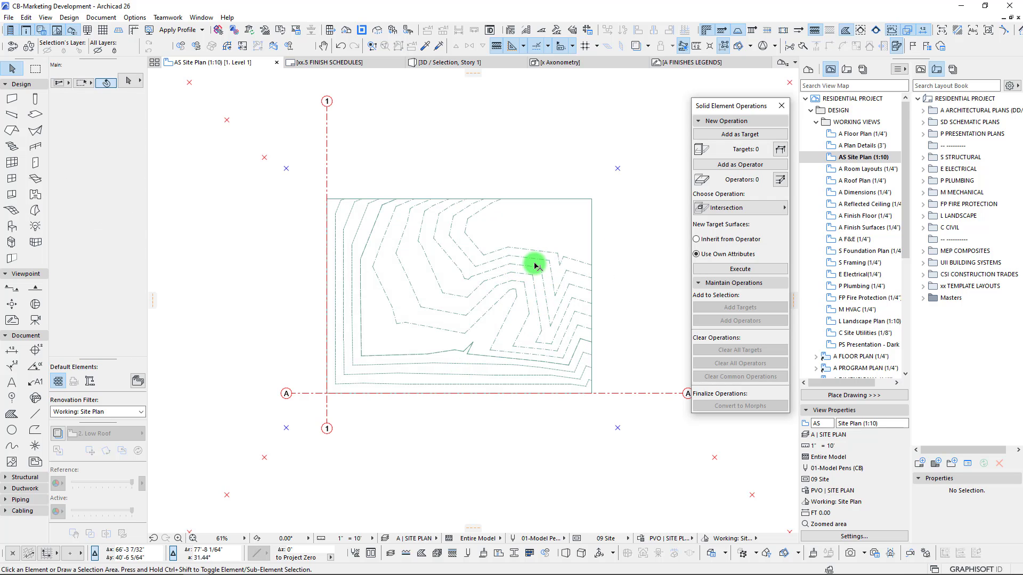
scroll(533, 262, up, 3)
scroll(474, 238, down, 3)
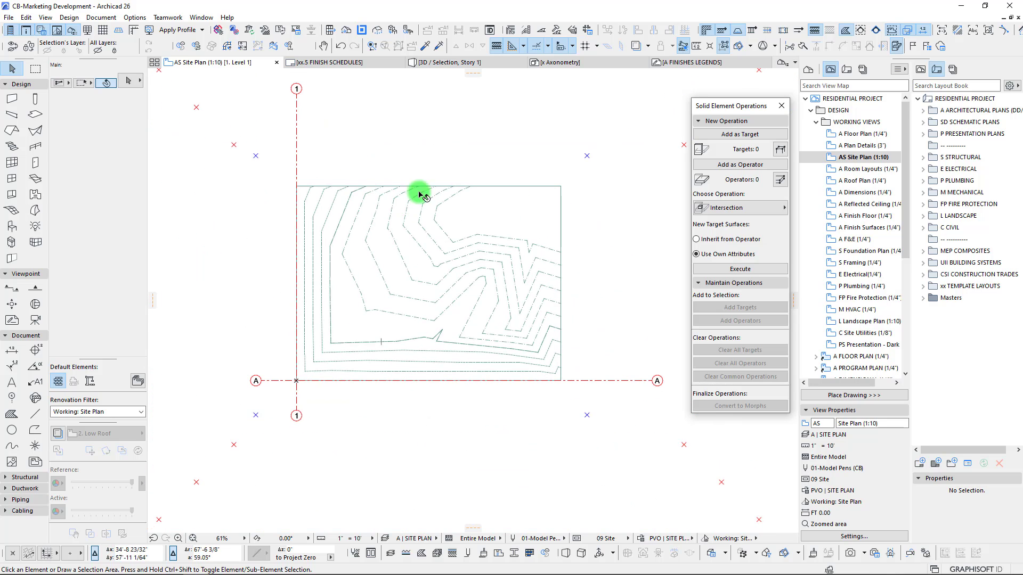
Relink the home story of all contour morphs on the Low Roof story to 1. Level 1 and return to that story.
key(ctrl+Up)
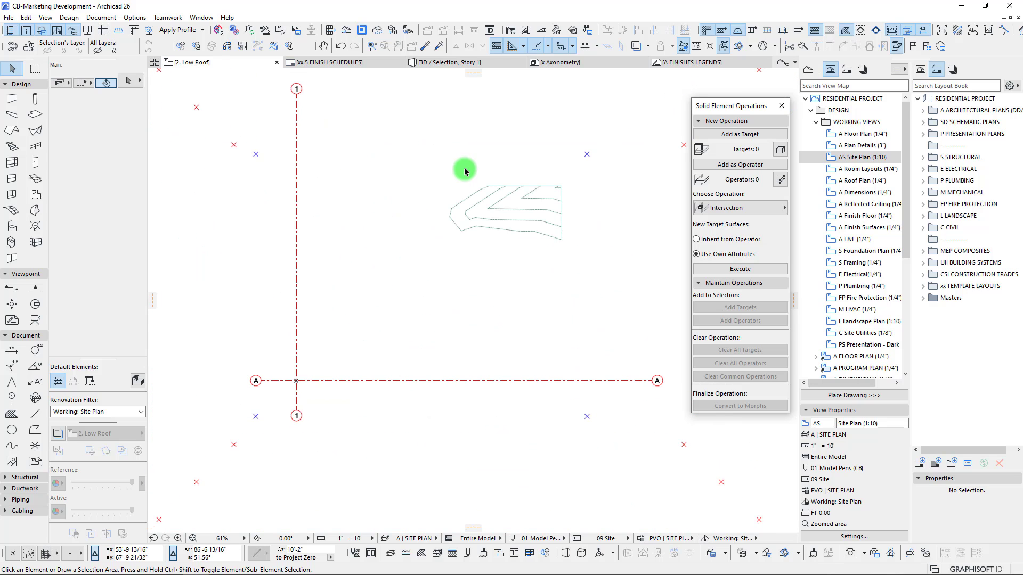
drag(602, 163, 419, 248)
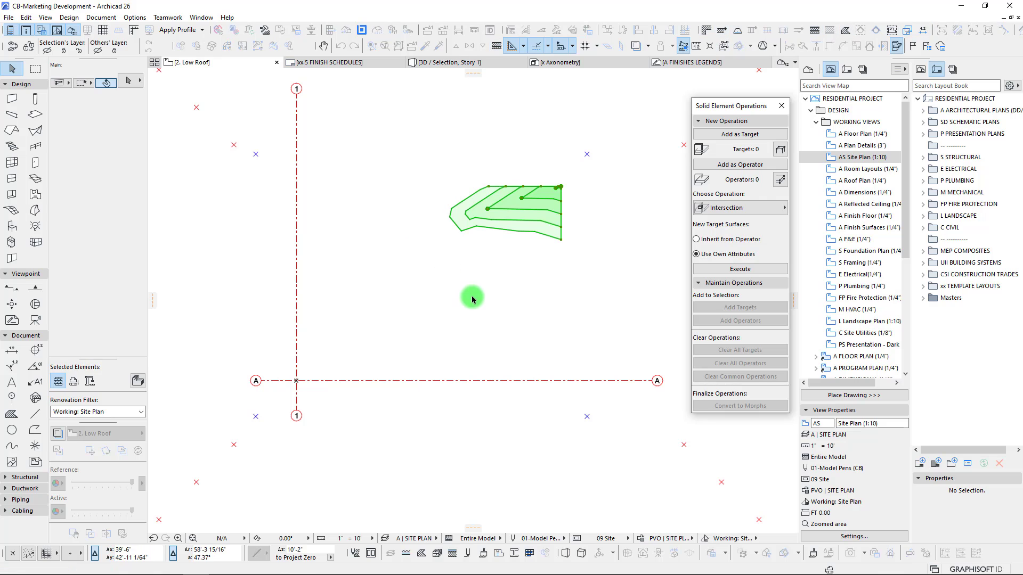
click(313, 34)
click(548, 165)
click(461, 176)
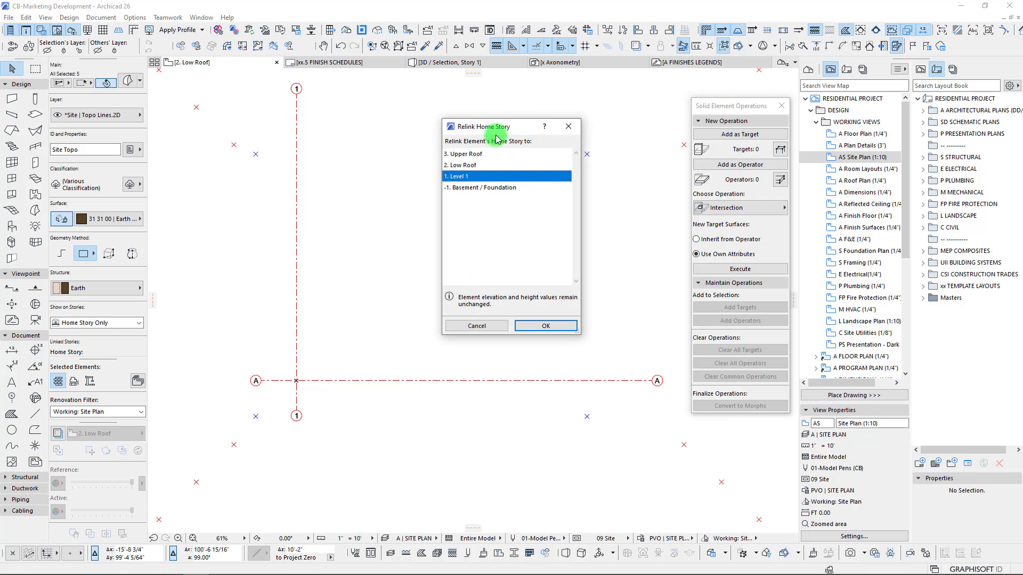
drag(498, 133, 278, 132)
click(340, 326)
click(480, 329)
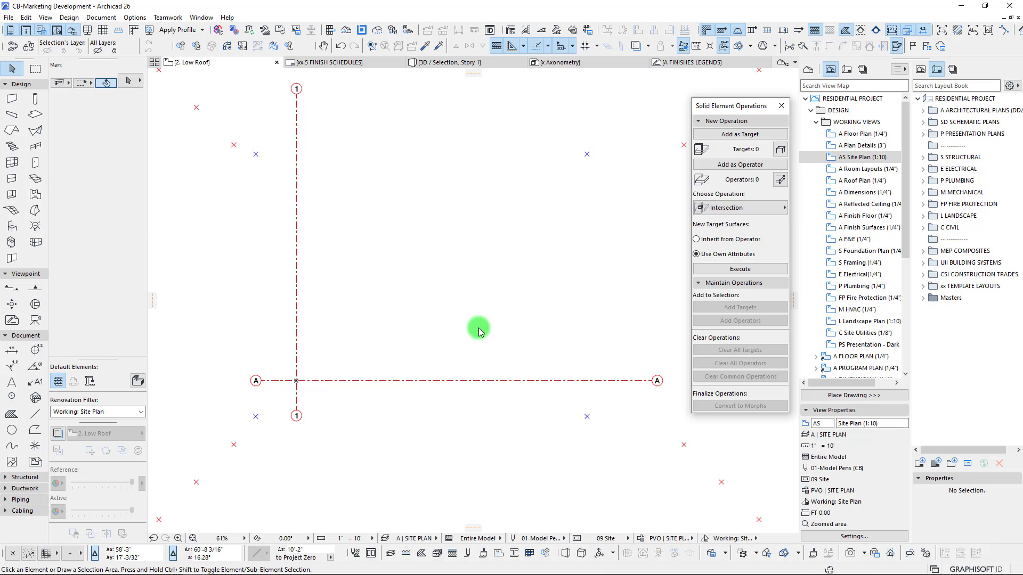
key(ctrl+Down)
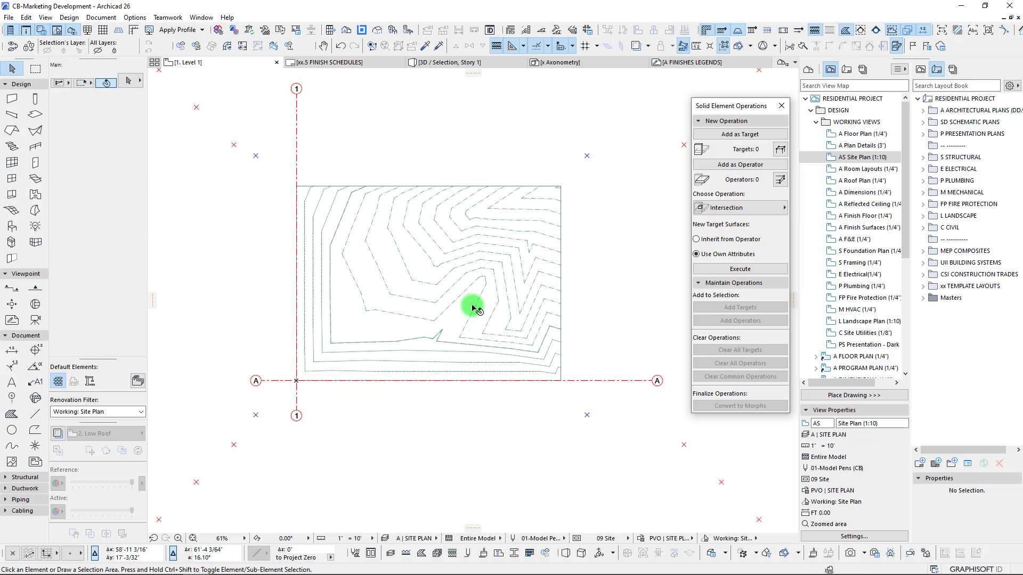
Select all contour morphs on the Level 1 plan and set their uncut line type to Solid.
scroll(473, 289, up, 2)
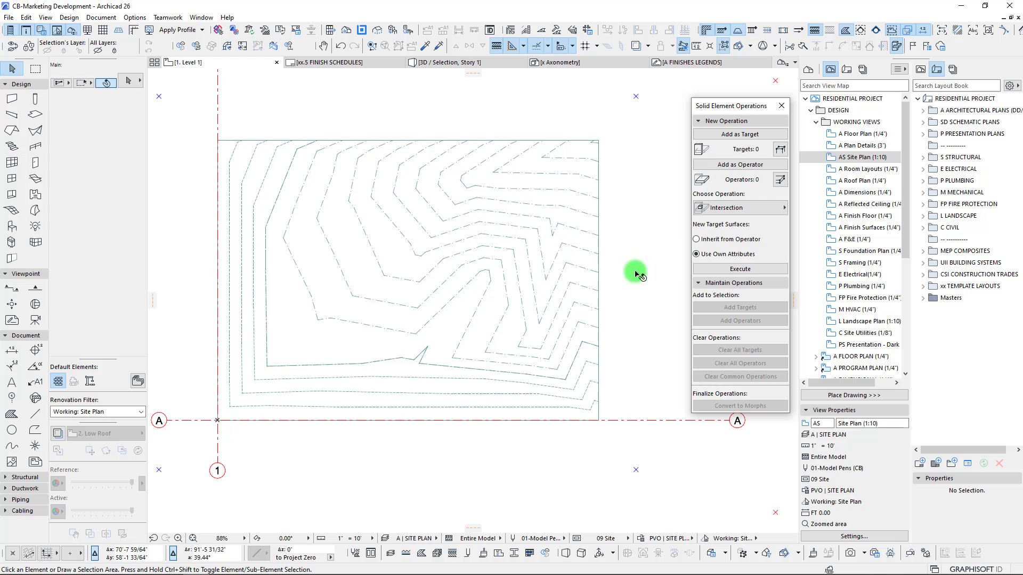
mouse_move(204, 126)
mouse_down()
mouse_move(281, 424)
mouse_move(605, 420)
mouse_move(611, 436)
mouse_up()
scroll(96, 290, down, 1)
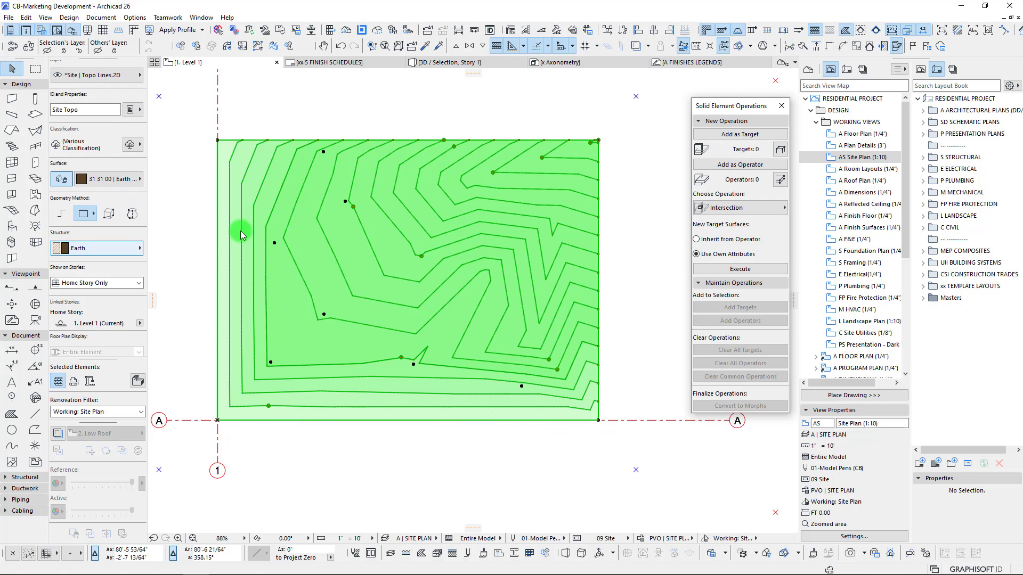
click(118, 340)
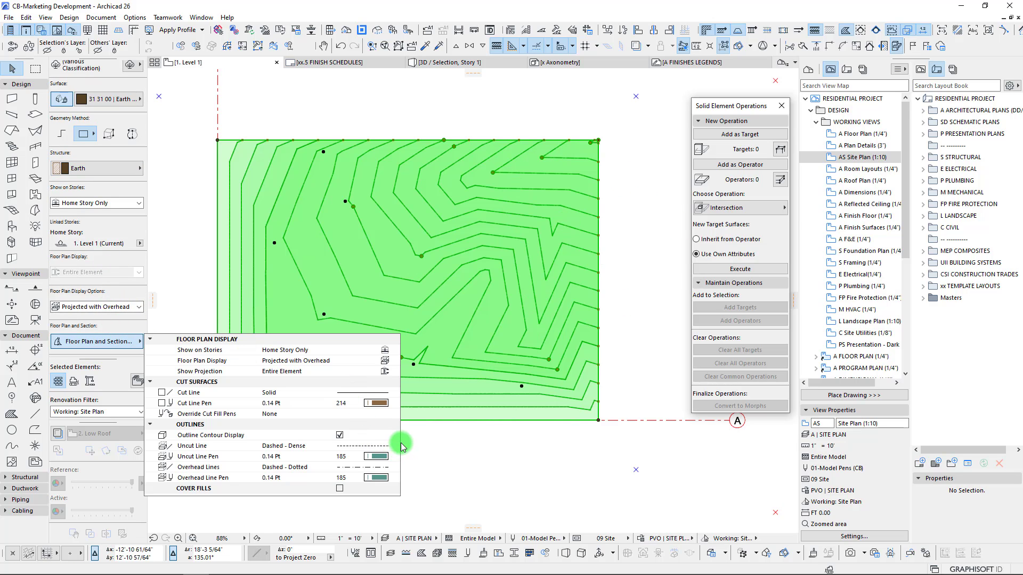
click(394, 446)
click(437, 50)
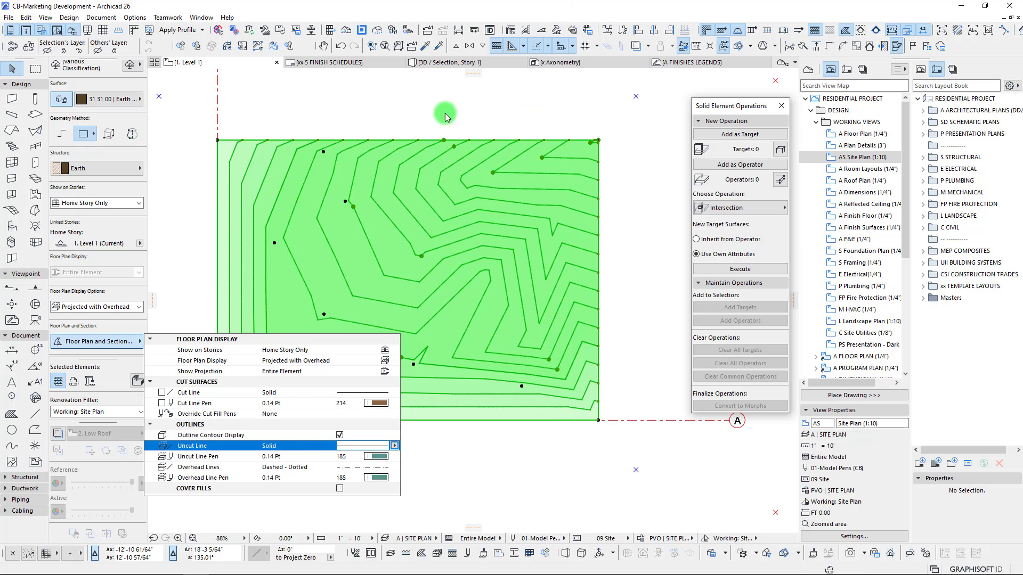
click(394, 467)
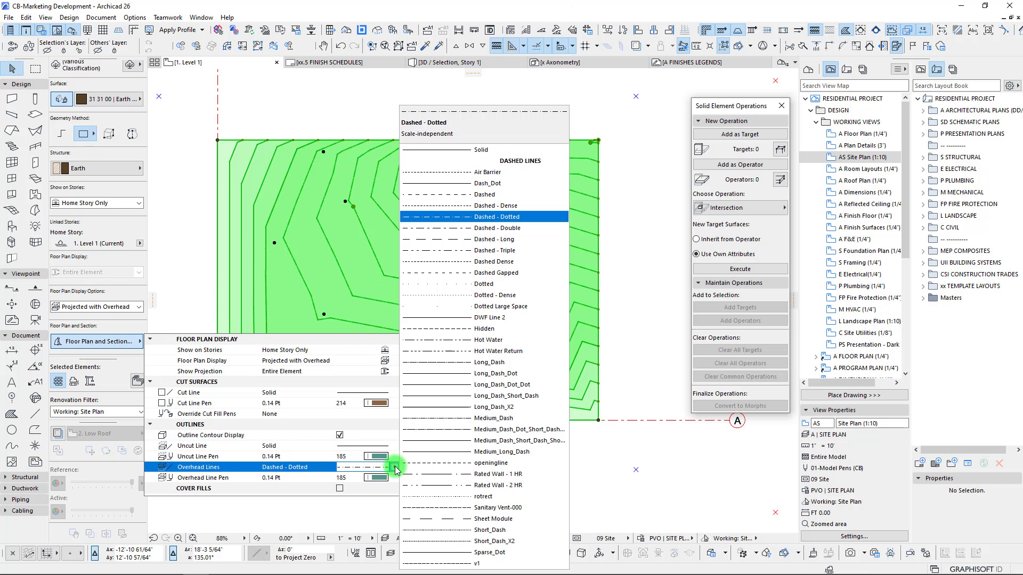
click(394, 467)
click(429, 326)
key(Escape)
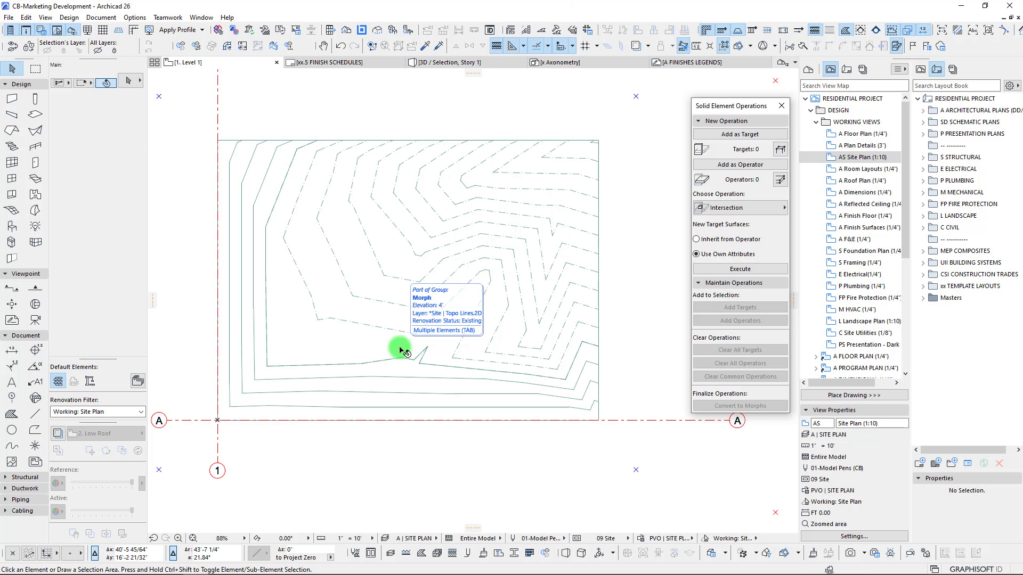
Show the selected contours and topography mesh in 3D, and remove the mesh so only the contour morphs remain.
scroll(319, 347, up, 2)
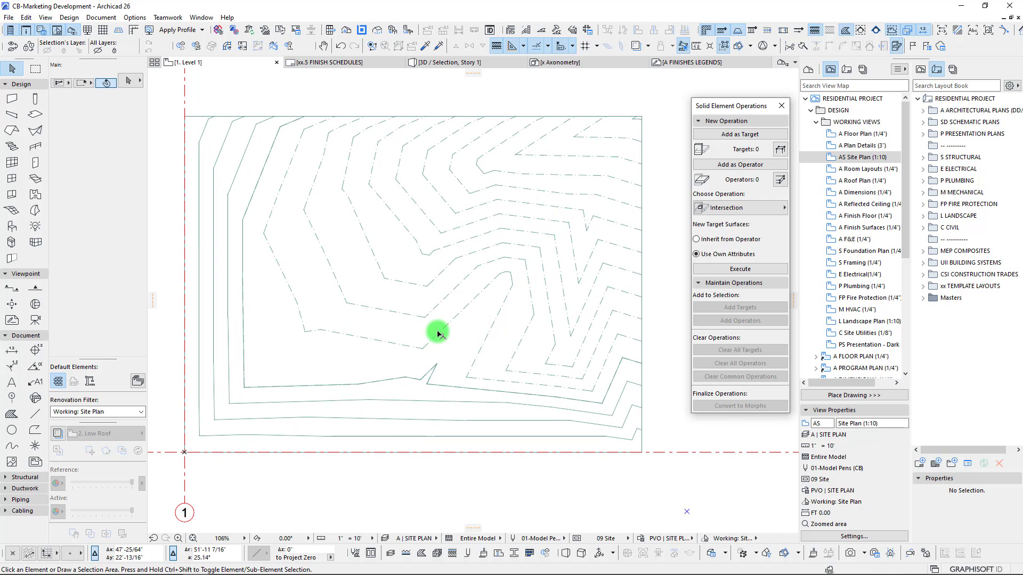
scroll(472, 334, down, 3)
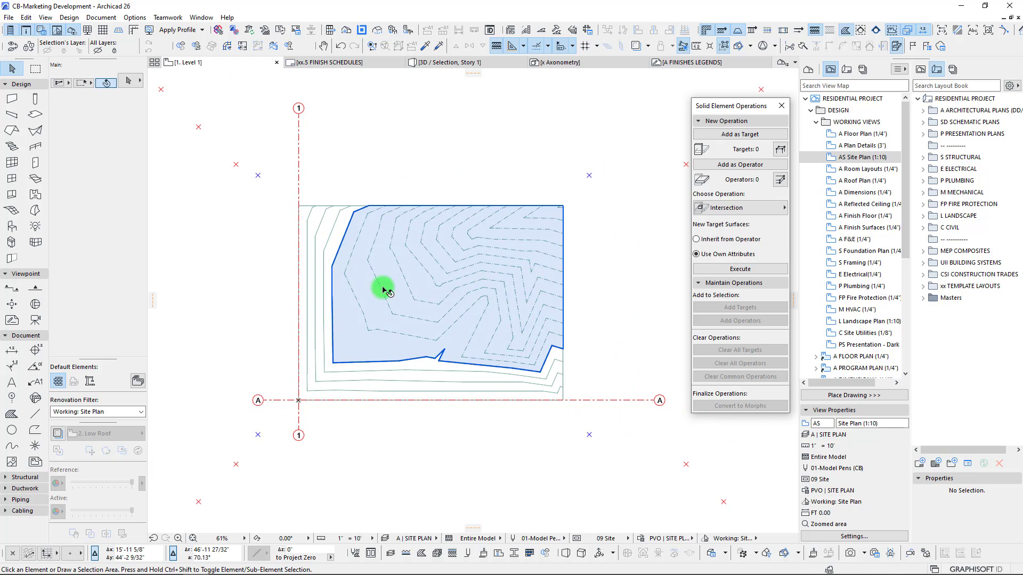
scroll(347, 324, up, 1)
scroll(348, 324, up, 5)
scroll(341, 255, up, 5)
scroll(326, 226, down, 8)
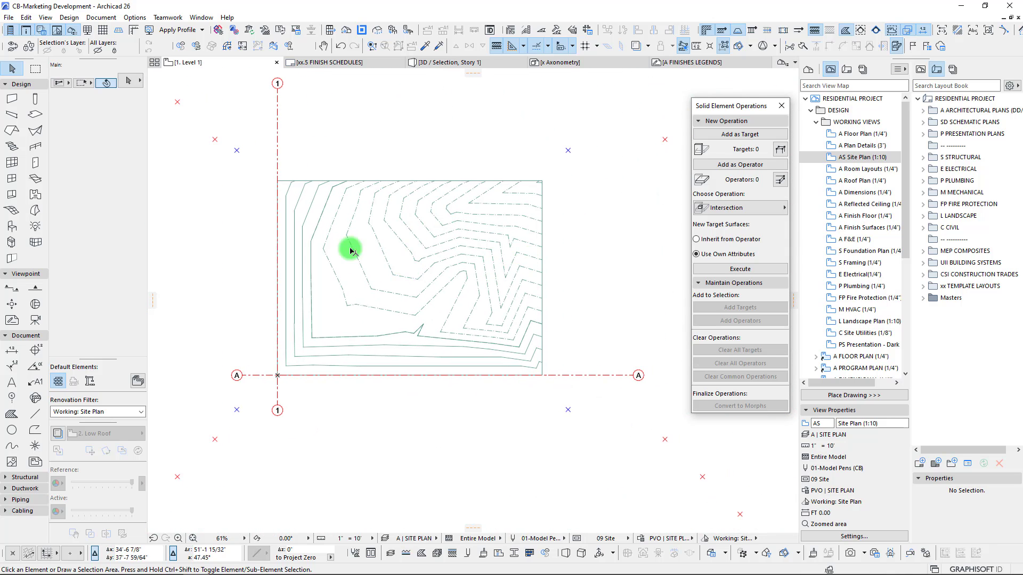
drag(266, 171, 566, 399)
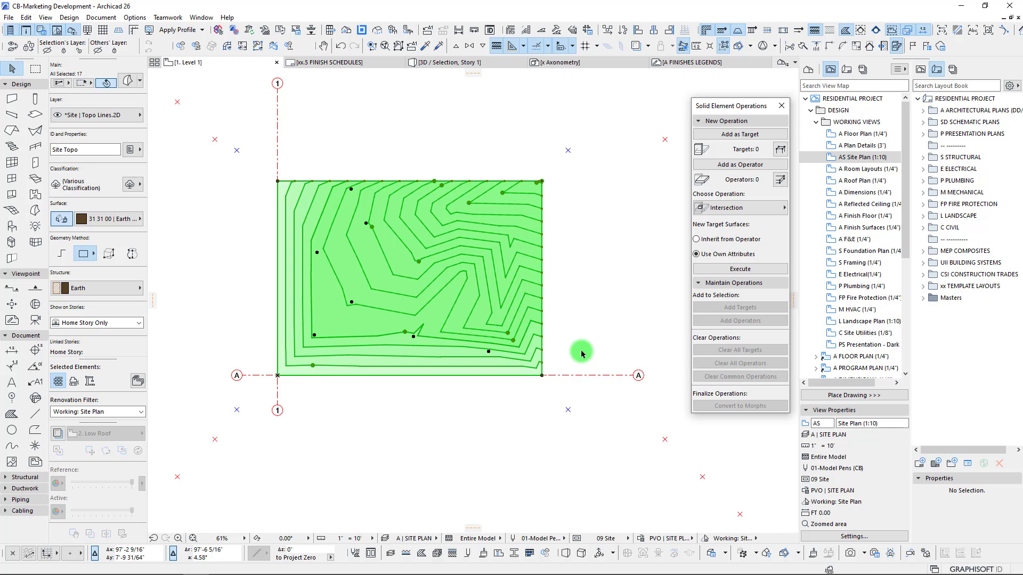
key(F5)
shift+middle_drag(582, 354, 347, 319)
click(347, 319)
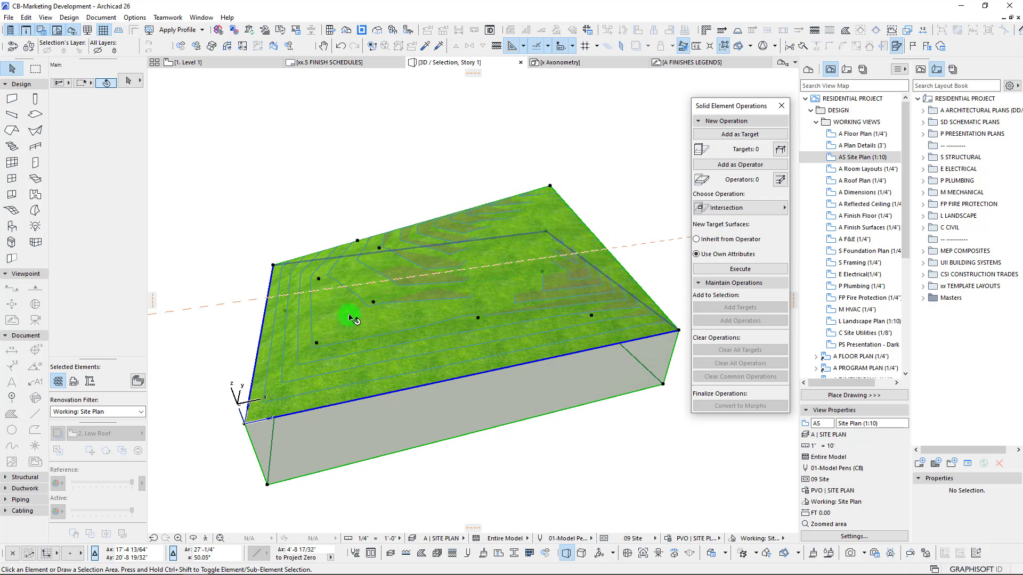
key(Delete)
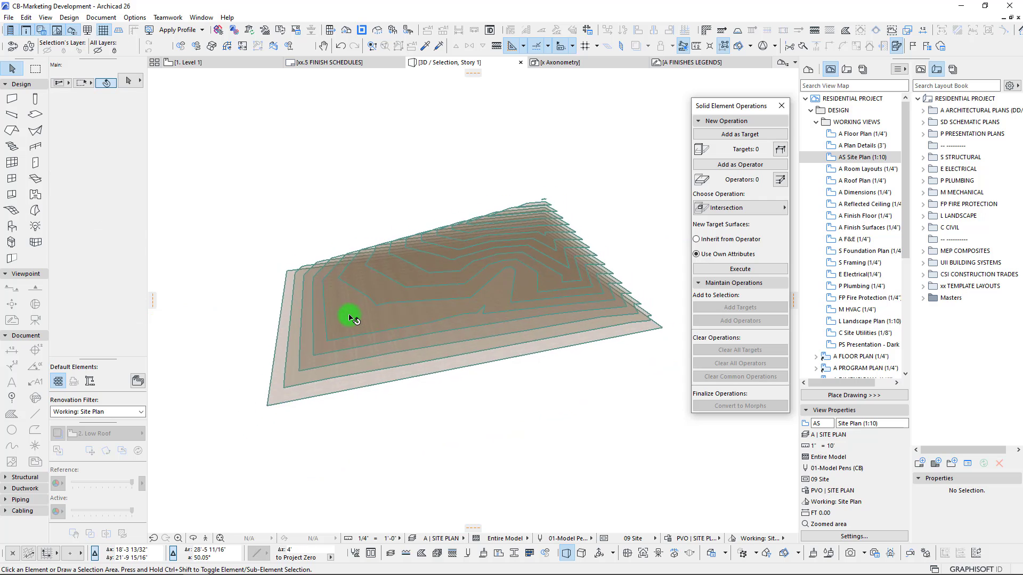
Select all contour morphs and switch their *Site | Topo Lines layer to wireframe display in the layer settings.
shift+middle_drag(350, 318, 457, 243)
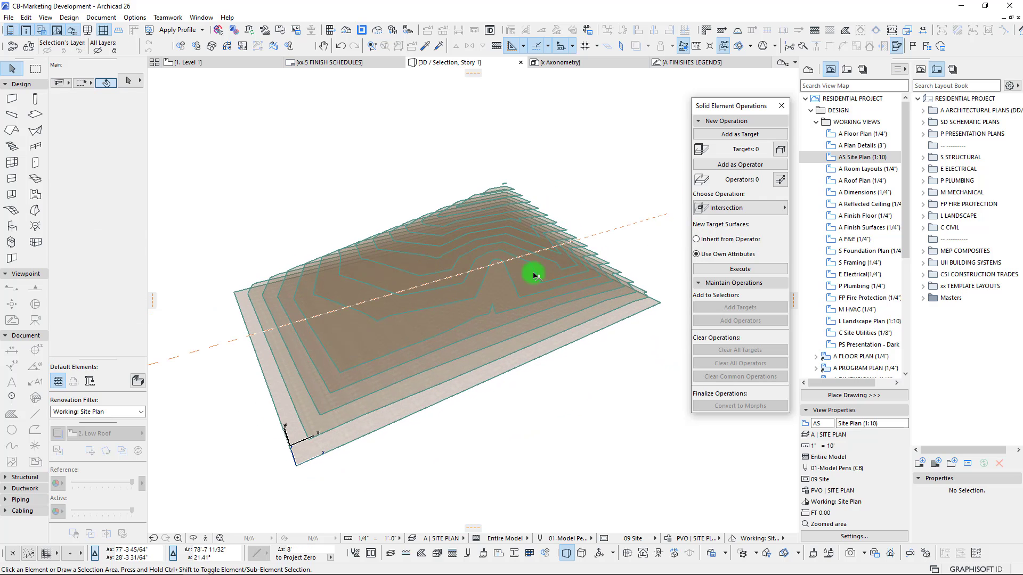
shift+middle_drag(554, 295, 401, 317)
drag(223, 154, 638, 466)
click(638, 466)
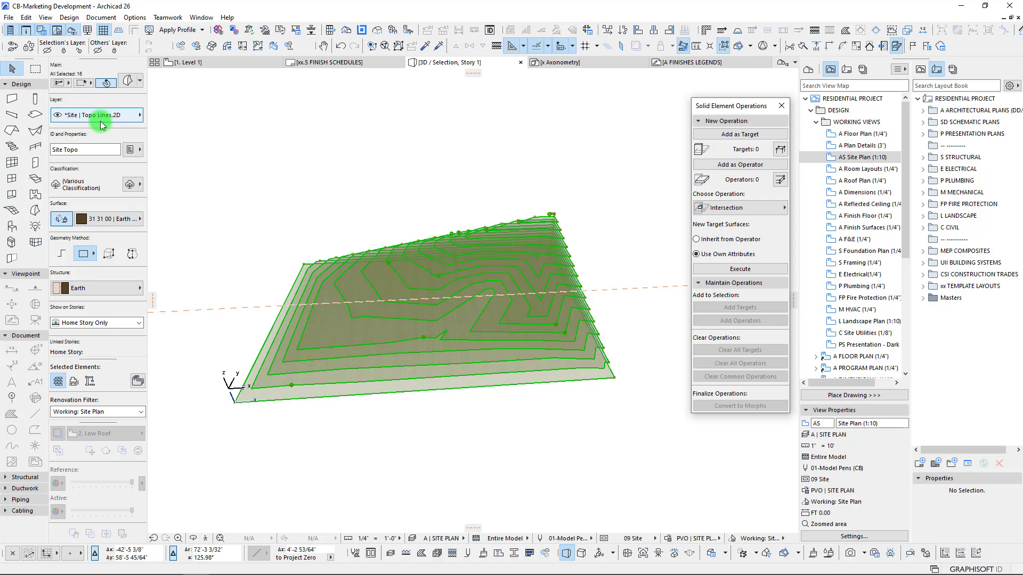
key(ctrl+l)
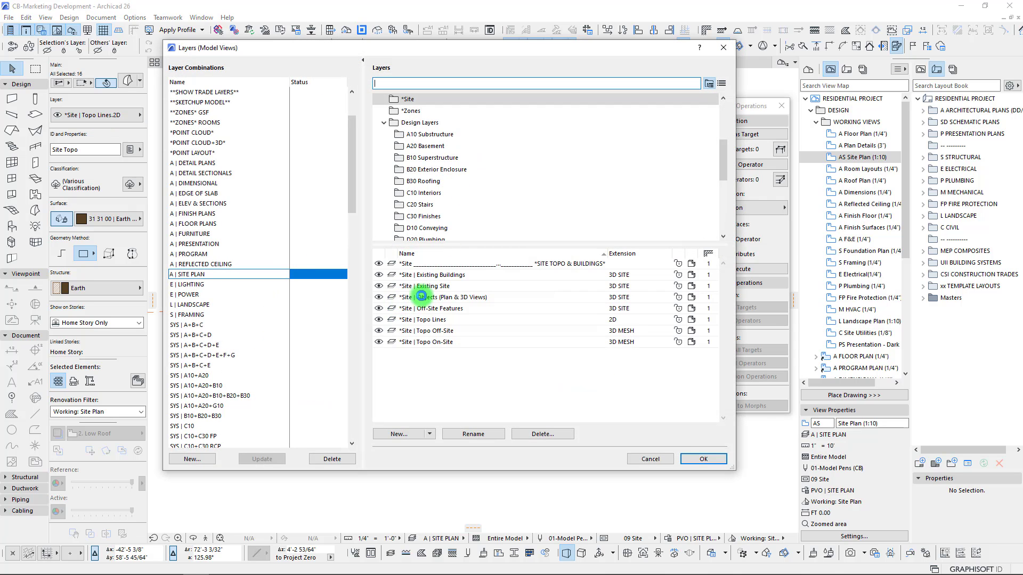
click(438, 321)
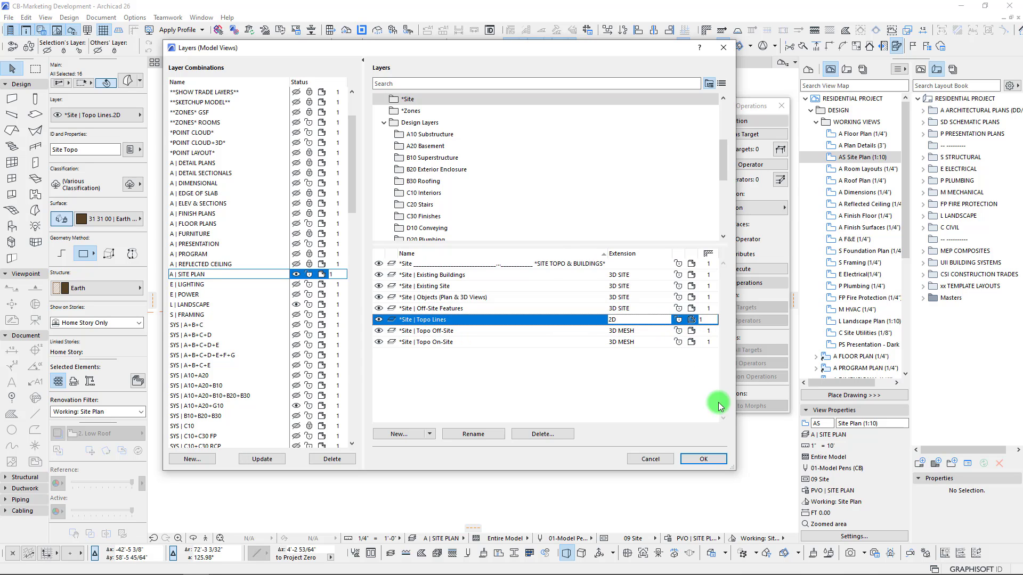
click(693, 459)
mouse_move(534, 240)
shift+middle_down()
mouse_move(391, 152)
mouse_move(270, 235)
mouse_move(338, 281)
mouse_move(582, 223)
mouse_move(426, 412)
mouse_move(548, 301)
mouse_move(338, 158)
mouse_move(624, 361)
mouse_move(444, 336)
mouse_move(646, 374)
mouse_move(577, 395)
mouse_move(447, 322)
mouse_move(425, 330)
mouse_move(431, 337)
mouse_move(522, 270)
mouse_move(456, 275)
shift+middle_up()
click(457, 275)
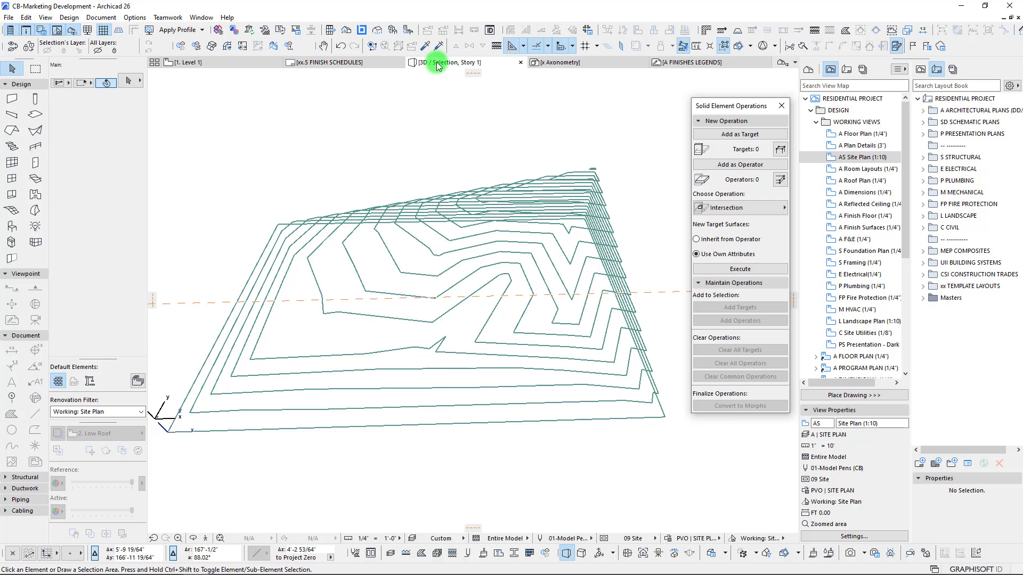
Restore the A | SITE PLAN layer combination for the 3D view.
scroll(528, 312, down, 2)
click(431, 533)
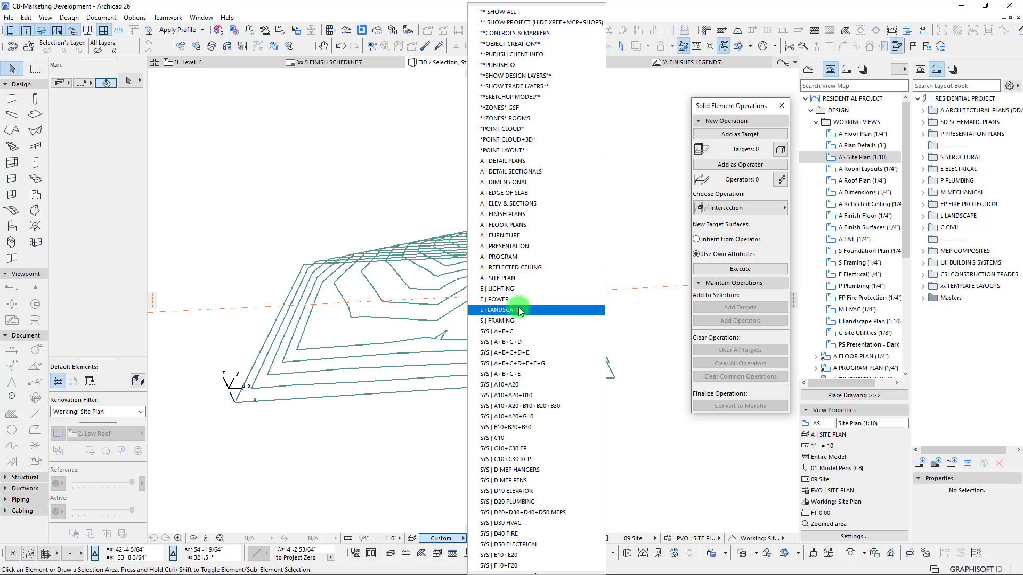
click(511, 278)
Delete the surface faces of the two lowest contour morphs, keeping their edges.
drag(535, 266, 399, 280)
drag(306, 371, 381, 402)
click(373, 397)
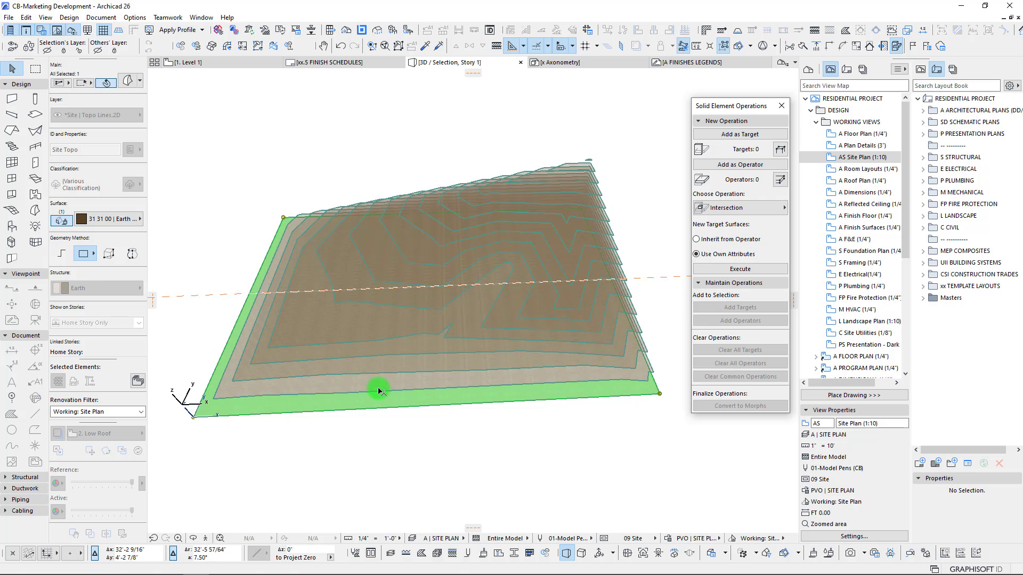
click(369, 385)
scroll(368, 385, up, 2)
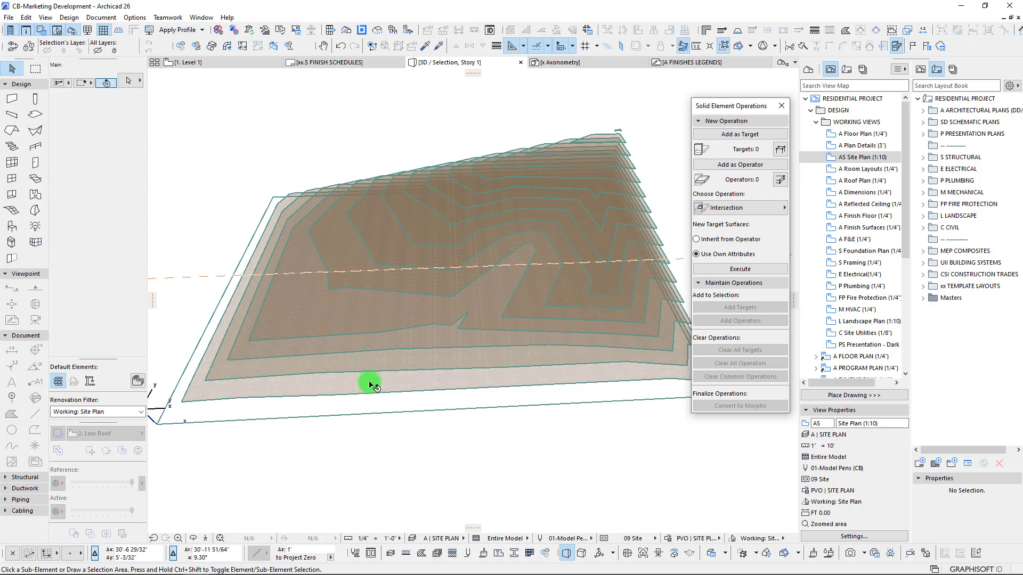
click(369, 384)
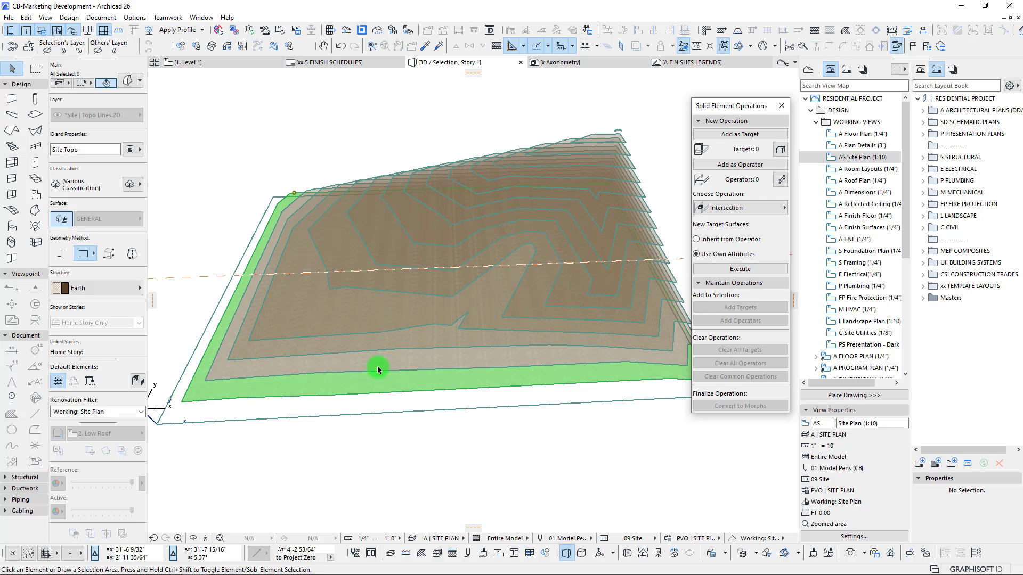
key(Delete)
Select all contour morphs and merge them into a single morph with a Boolean union.
scroll(453, 364, down, 2)
shift+middle_drag(466, 364, 474, 360)
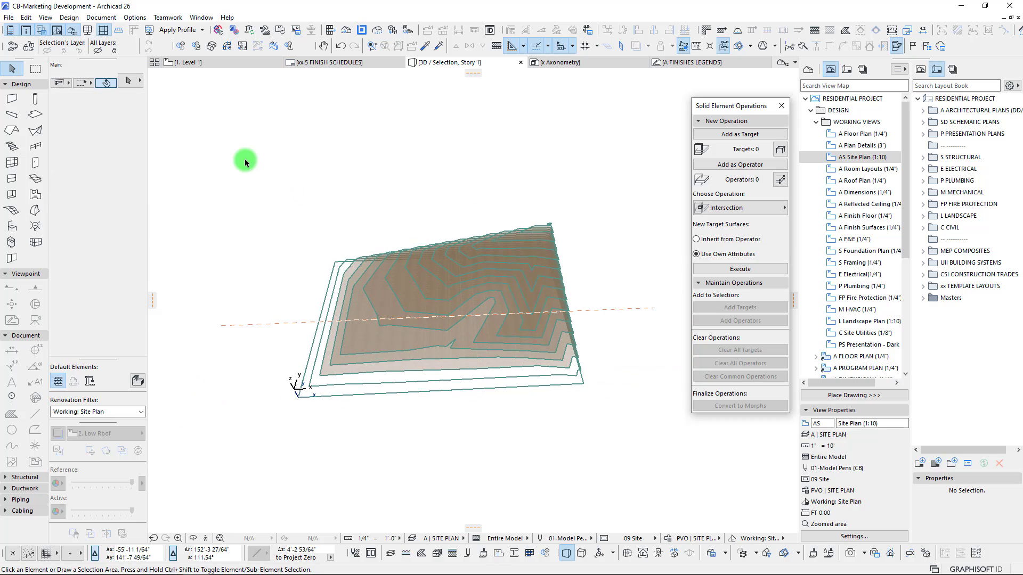
drag(244, 159, 628, 462)
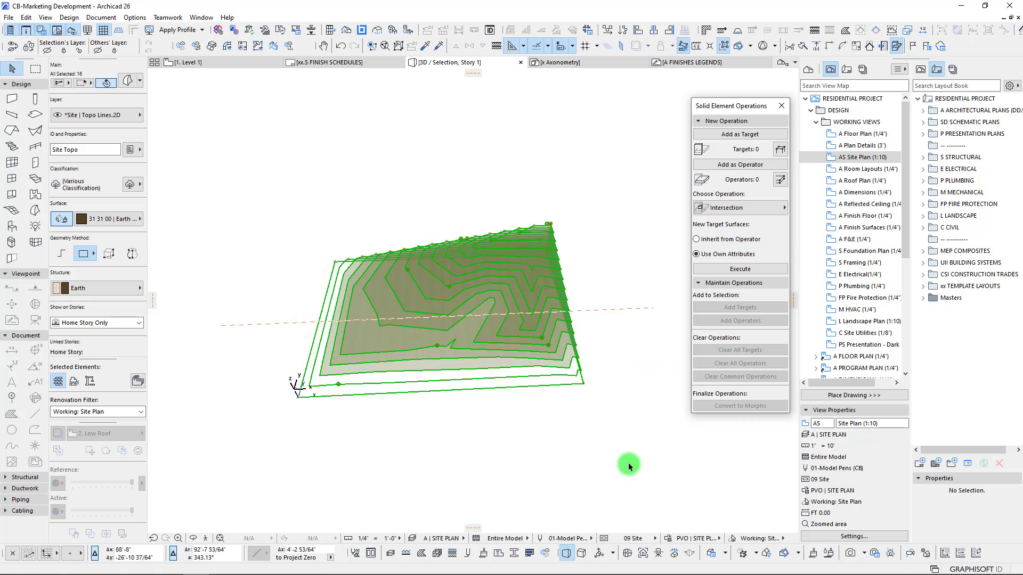
right_click(380, 134)
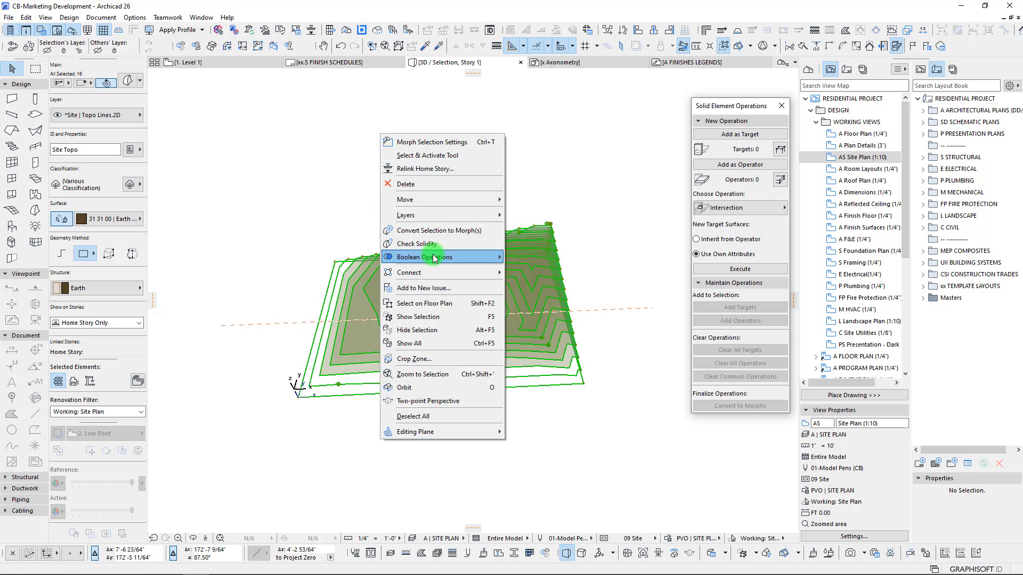
mouse_move(429, 257)
click(527, 257)
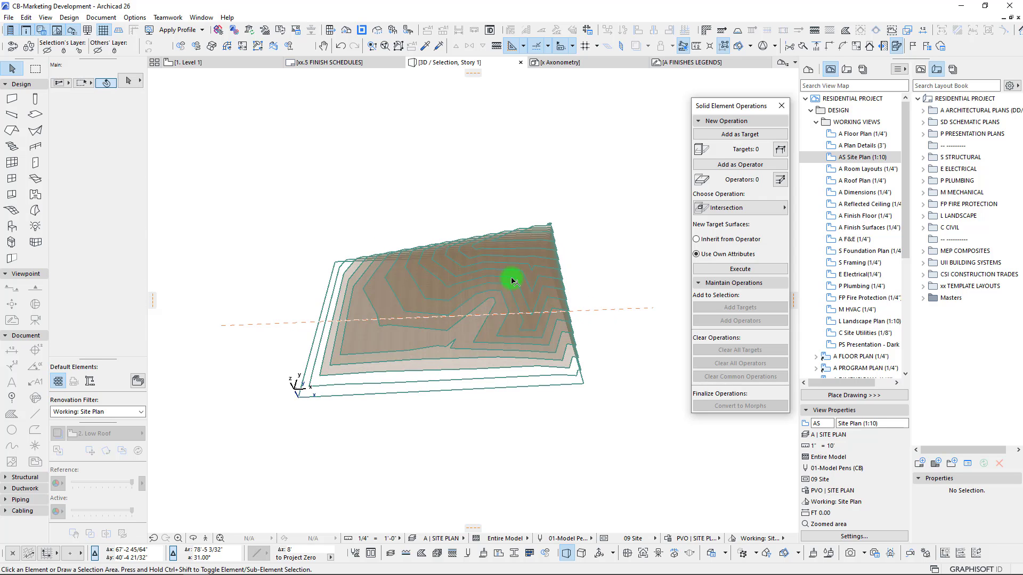
Delete the contour faces at the 2' to 6' elevations of the merged morph, keeping their edges.
scroll(442, 362, up, 3)
click(442, 352)
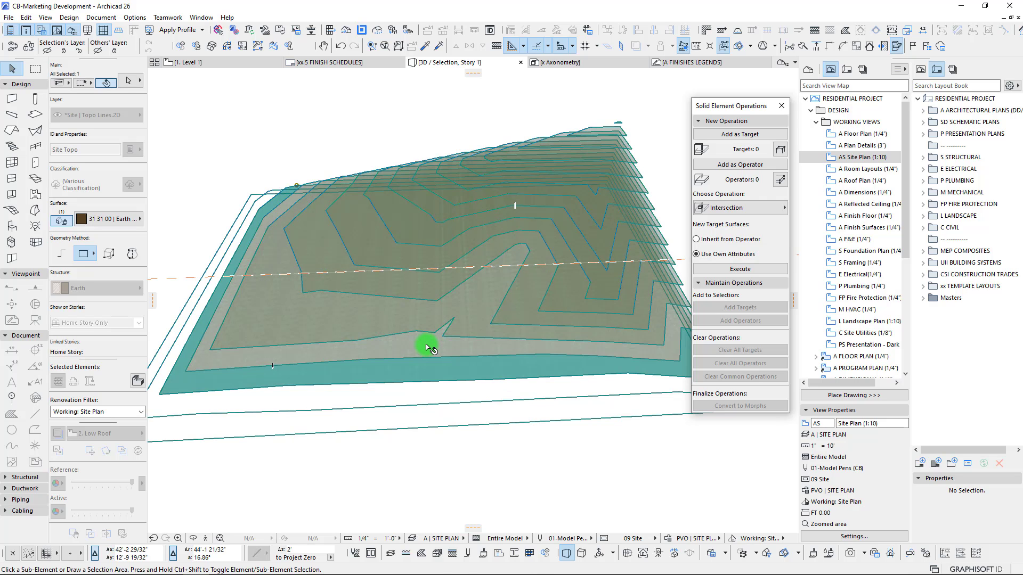
click(420, 314)
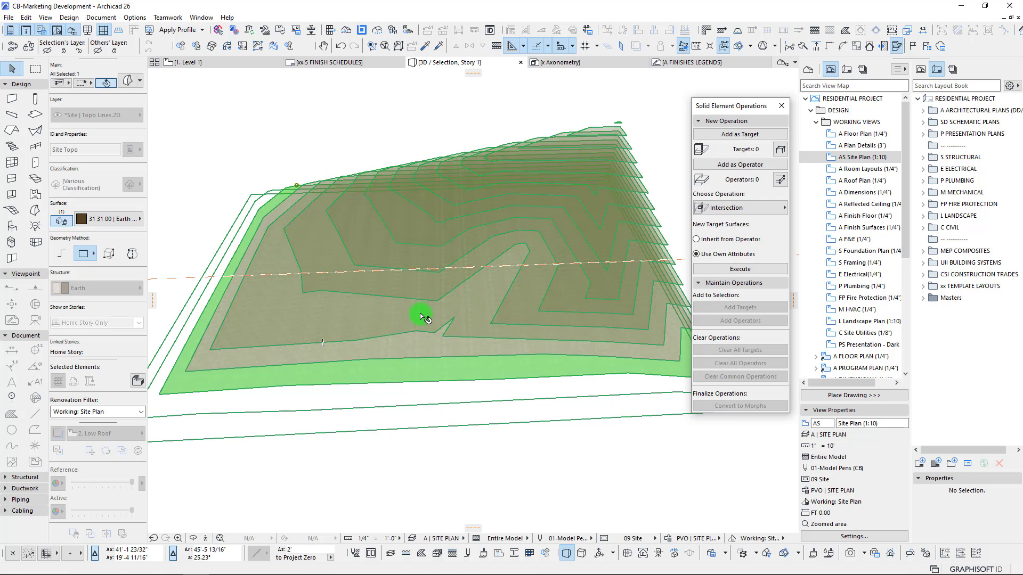
click(421, 317)
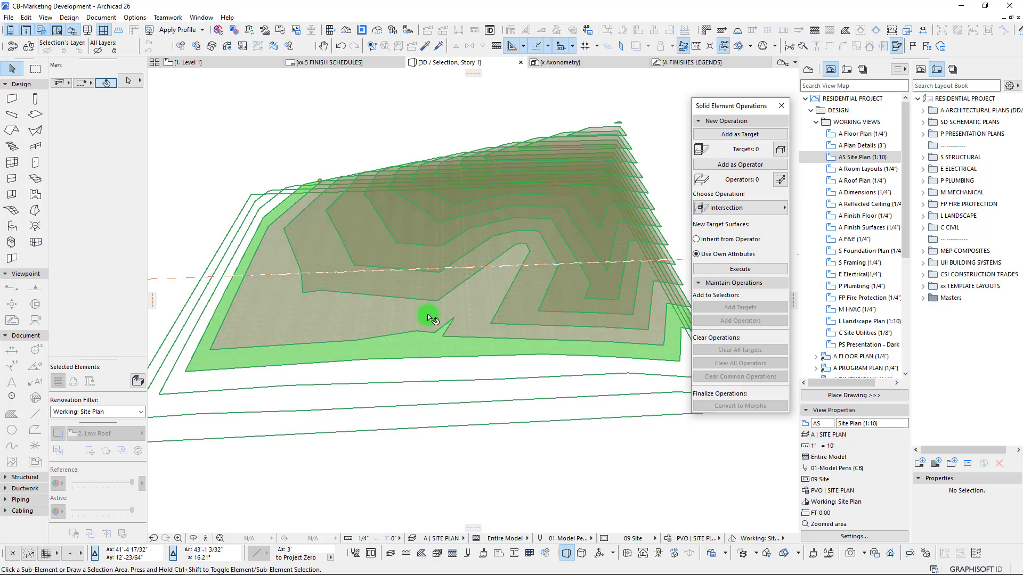
click(415, 315)
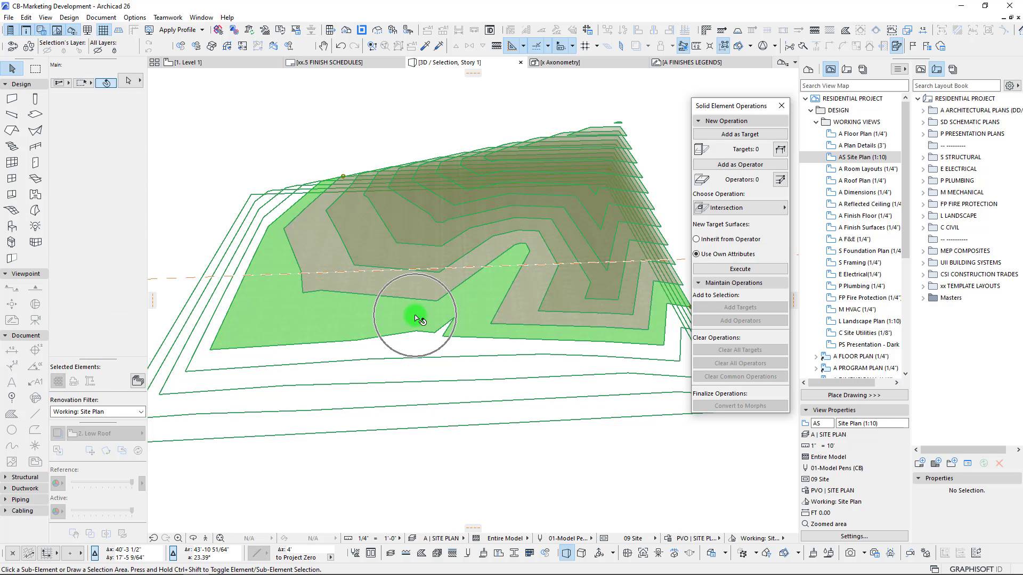
click(426, 283)
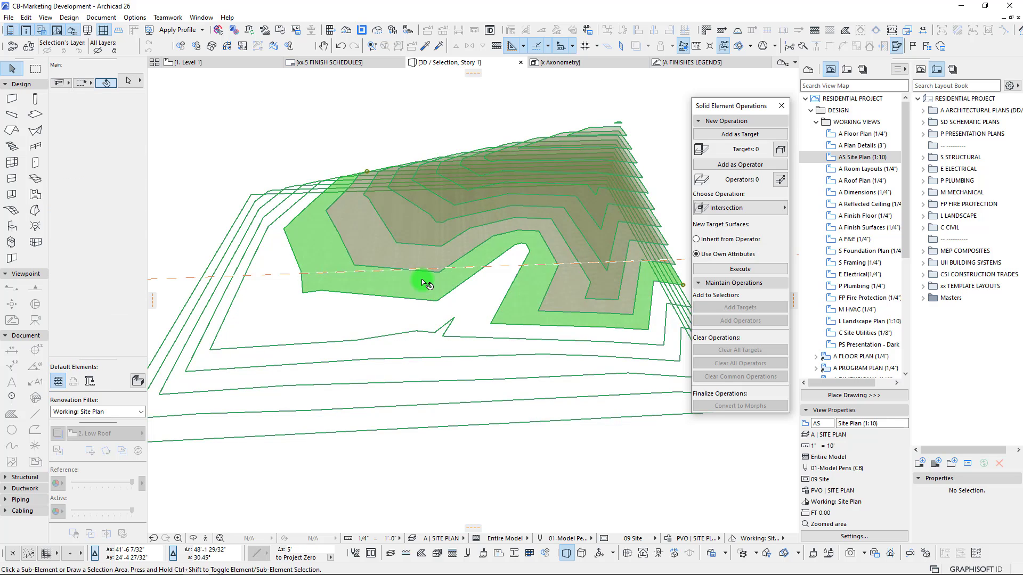
key(Delete)
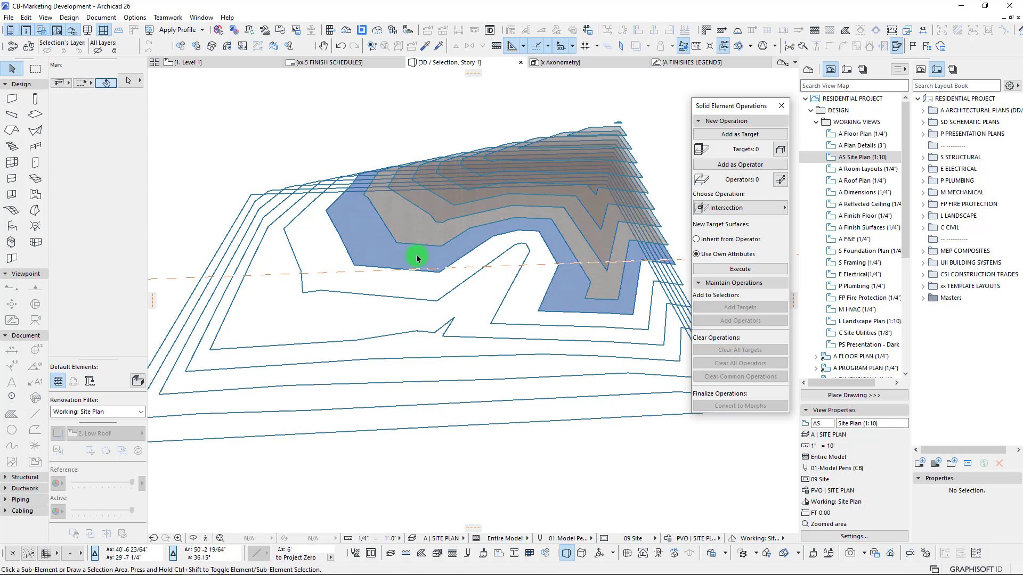
click(417, 257)
key(Escape)
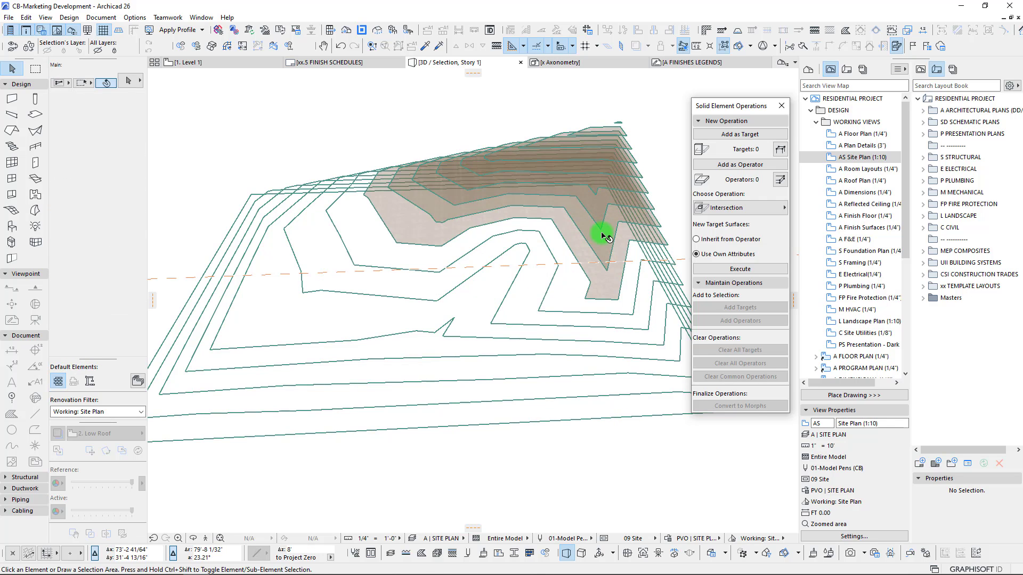
Delete the next four contour faces up the slope, from the 7' to the 10' elevation.
scroll(602, 235, up, 3)
middle_drag(603, 234, 450, 350)
click(450, 350)
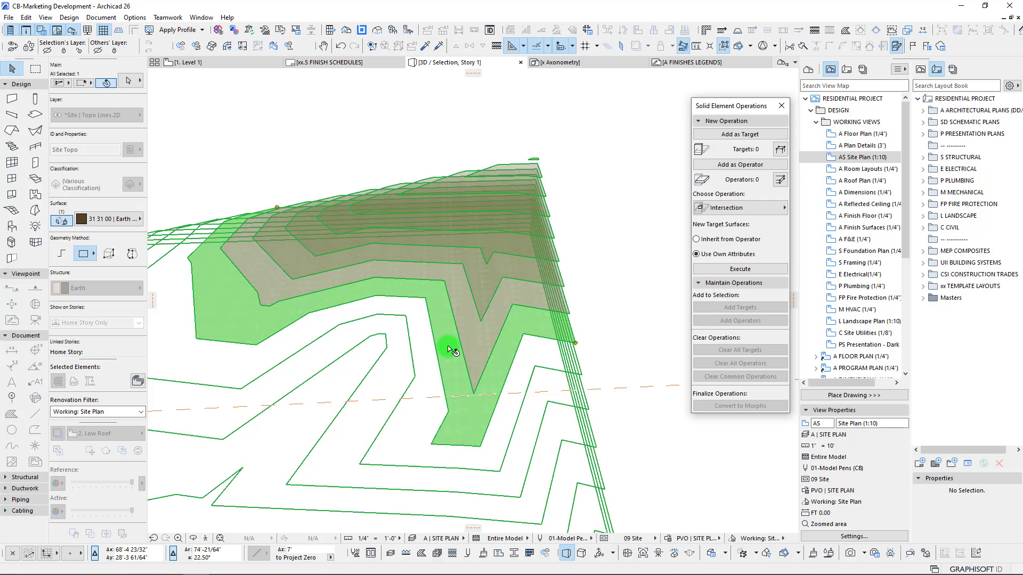
click(488, 335)
click(484, 281)
key(Delete)
scroll(516, 232, up, 2)
middle_drag(509, 250, 470, 365)
click(472, 366)
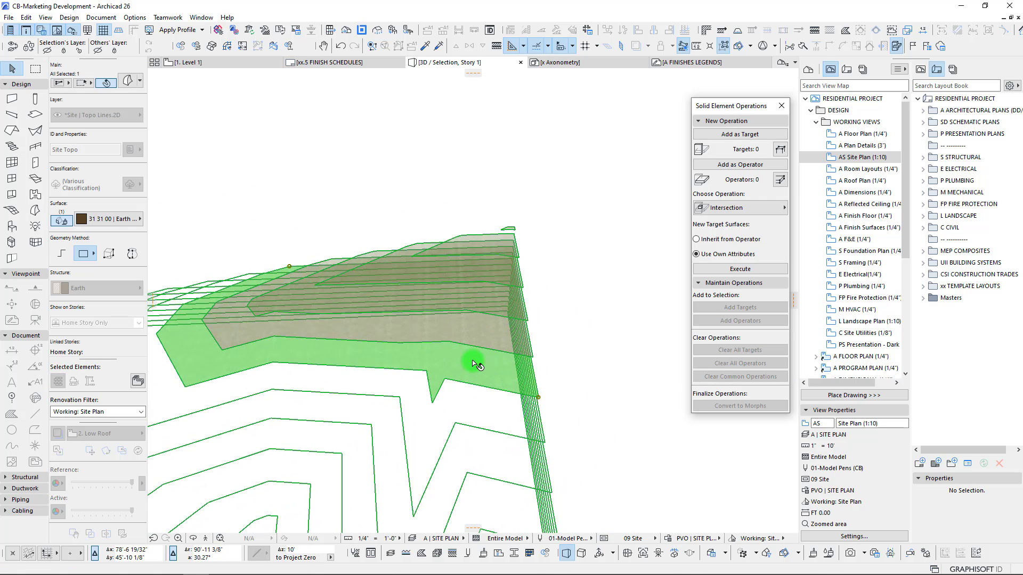
key(Escape)
Delete the remaining contour faces near the summit, from the 11' level to the small 15' top face.
shift+middle_drag(523, 290, 457, 381)
click(433, 395)
key(Escape)
click(439, 395)
key(Escape)
shift+middle_drag(457, 314, 346, 355)
click(400, 335)
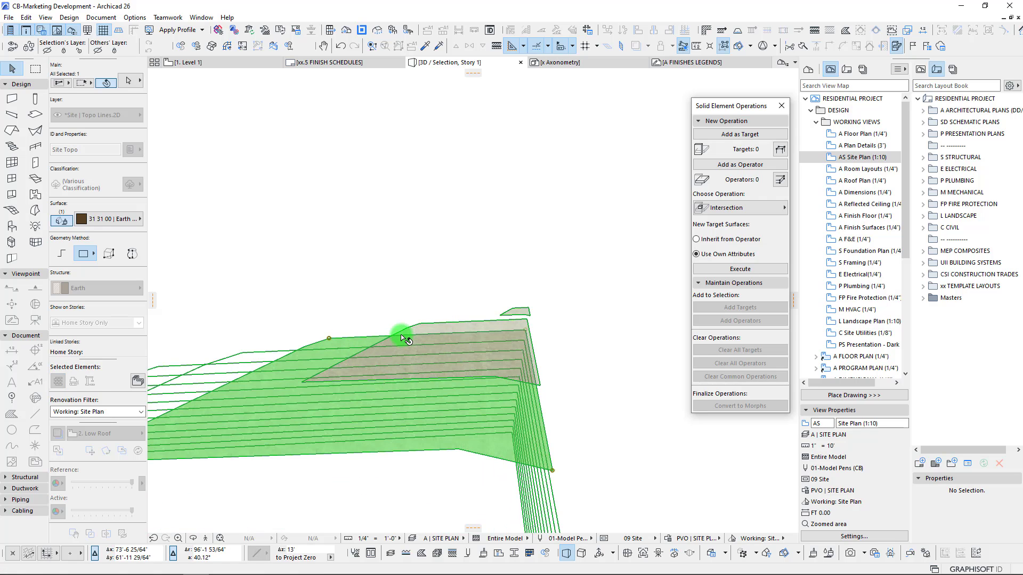
key(Escape)
click(436, 327)
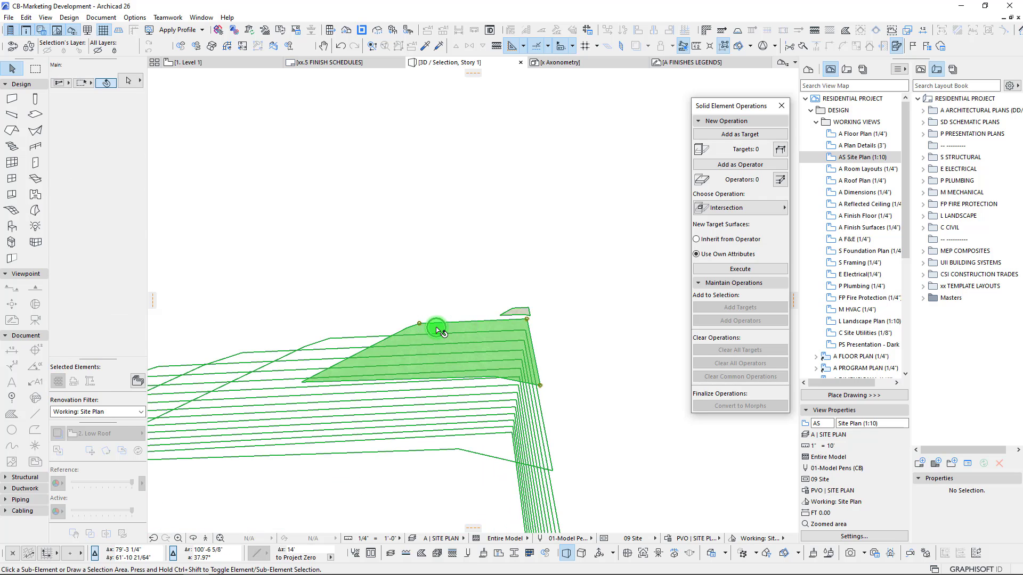
key(Escape)
shift+middle_drag(468, 290, 455, 313)
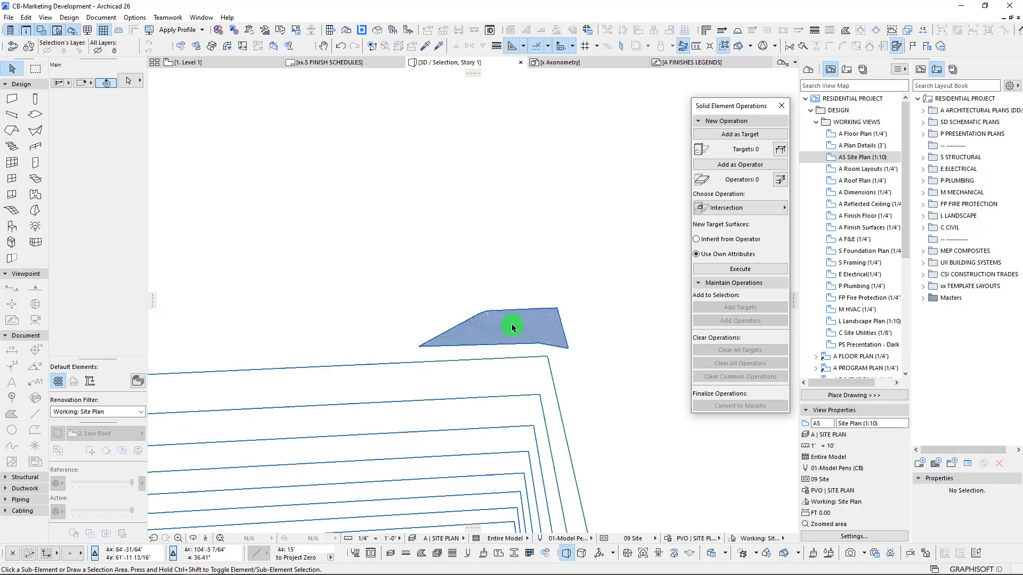
click(546, 329)
key(Escape)
Select the straight perimeter edges on both sides of the high corner for every contour above the lowest outline, and delete them.
scroll(547, 330, down, 4)
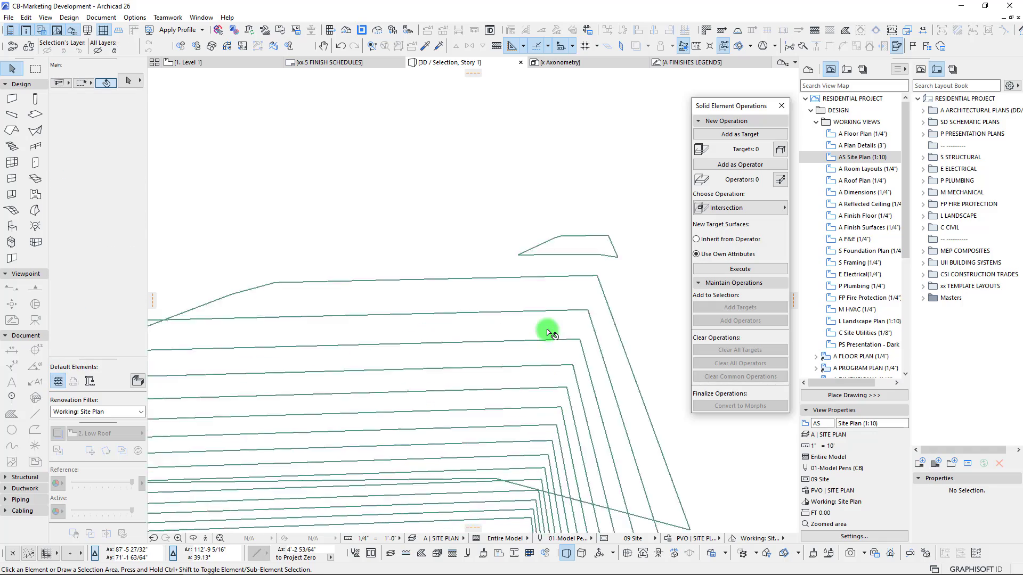
scroll(547, 330, down, 3)
shift+middle_drag(547, 331, 390, 241)
click(400, 232)
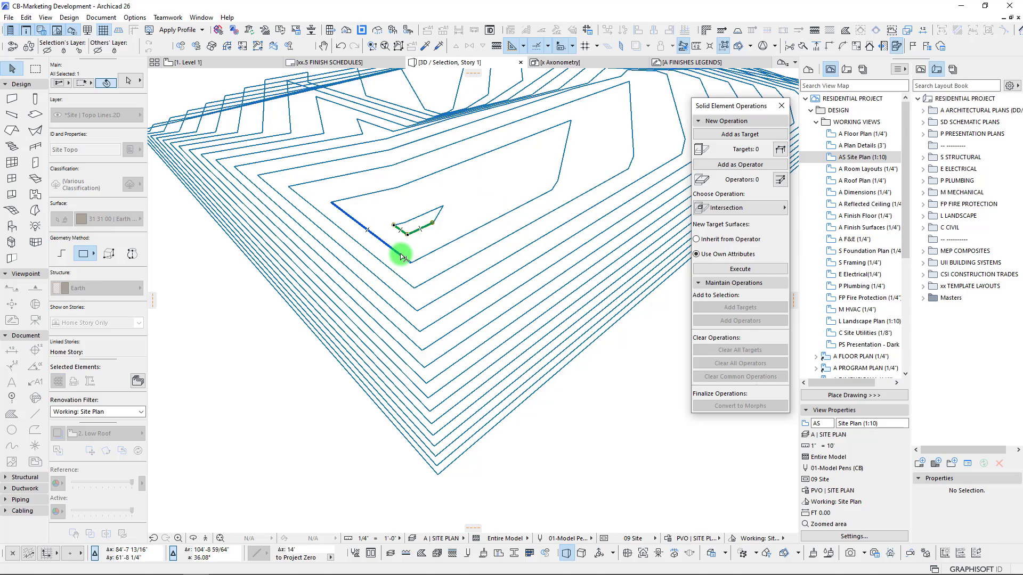
click(422, 261)
ctrl+shift+click(421, 259)
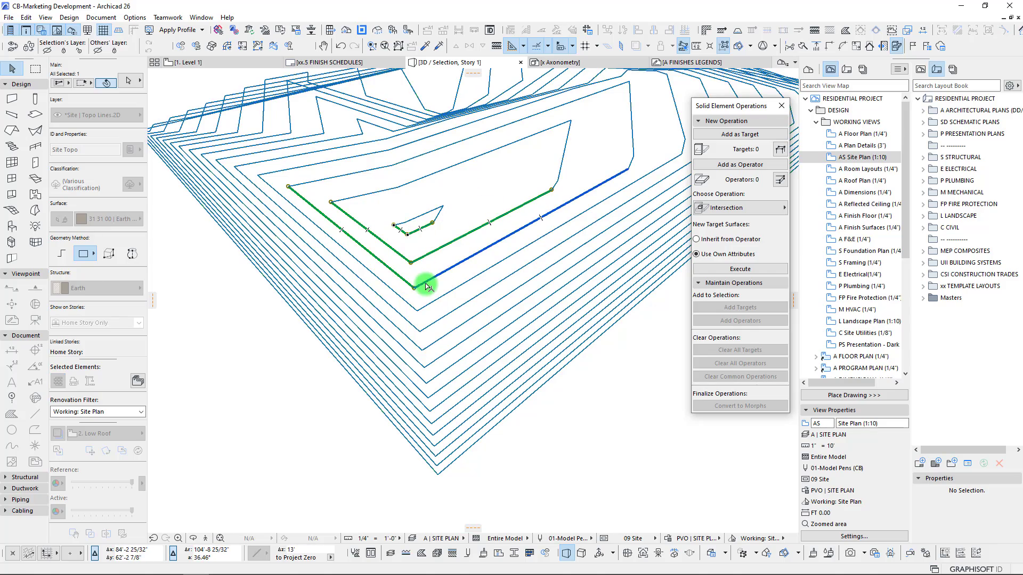
ctrl+shift+click(426, 285)
click(425, 308)
click(416, 345)
click(426, 361)
click(418, 381)
ctrl+shift+click(435, 395)
ctrl+shift+click(422, 402)
ctrl+shift+click(437, 405)
ctrl+shift+click(426, 419)
ctrl+shift+click(438, 419)
ctrl+shift+click(425, 429)
ctrl+shift+click(440, 430)
ctrl+shift+click(429, 440)
ctrl+shift+click(443, 439)
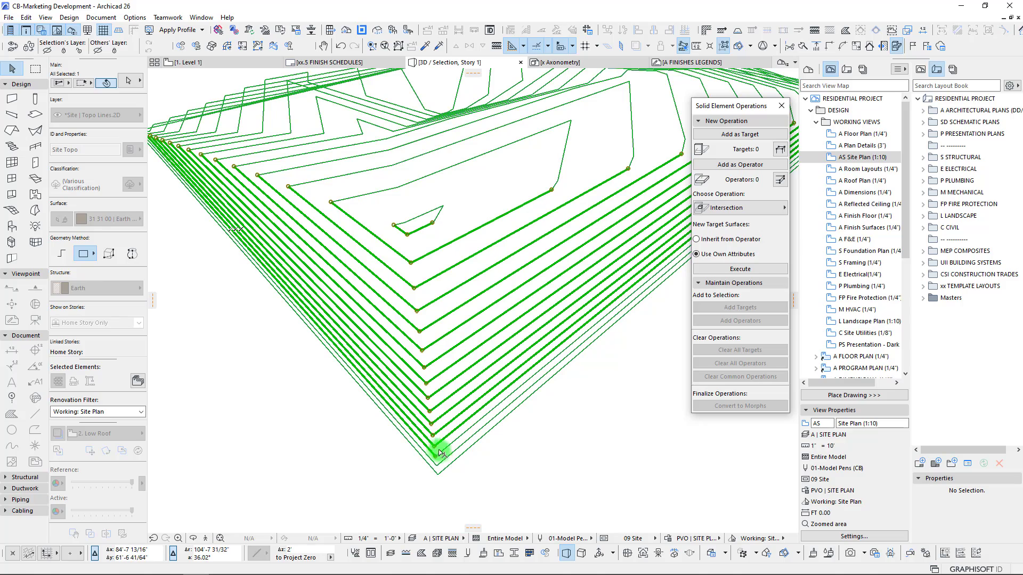
shift+click(447, 464)
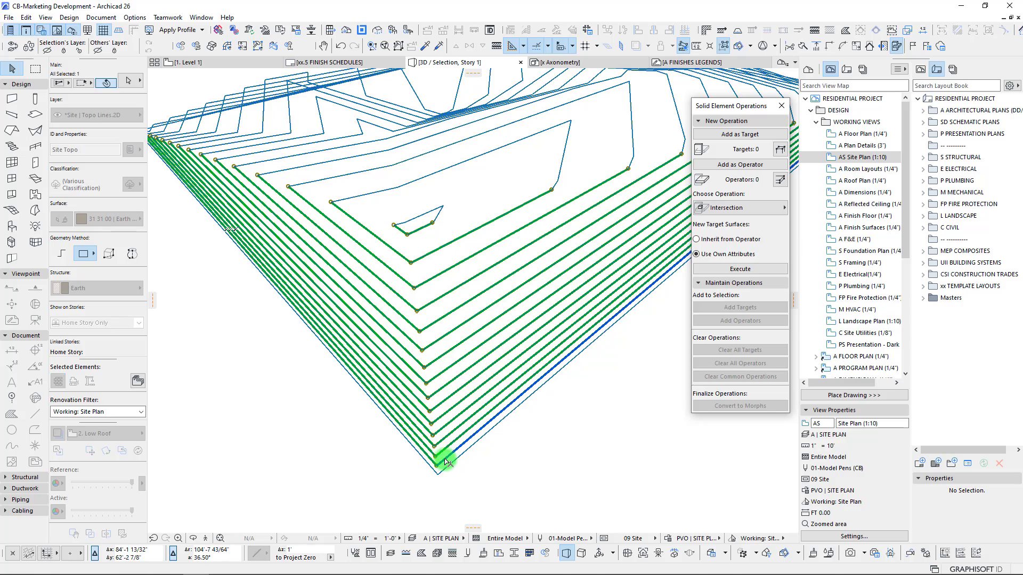
shift+click(492, 444)
key(Delete)
Delete the lowest outline's two straight perimeter edges that meet below the high corner of the site.
shift+middle_drag(492, 445, 555, 316)
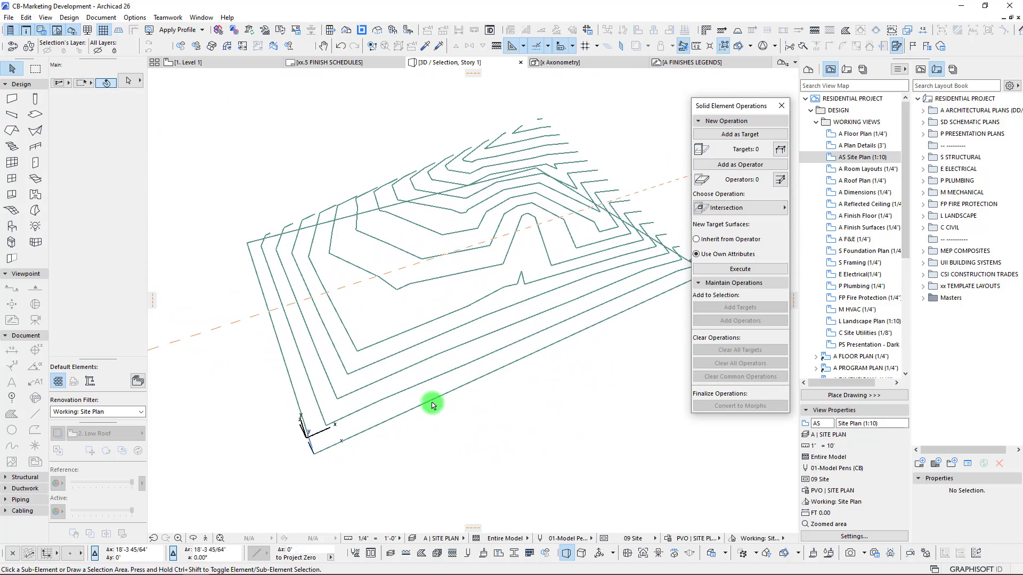
shift+middle_drag(484, 388, 486, 450)
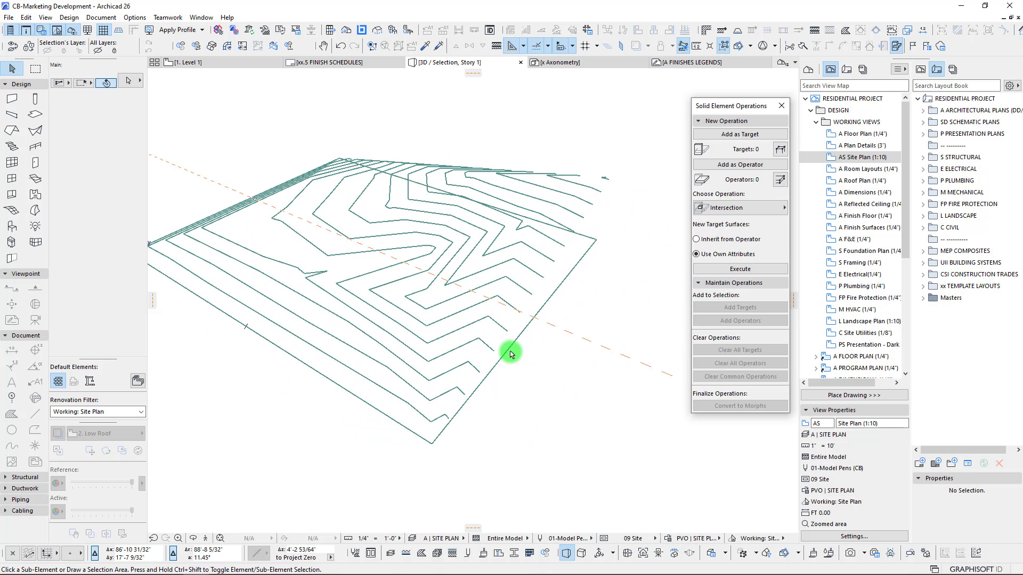
click(591, 237)
click(590, 237)
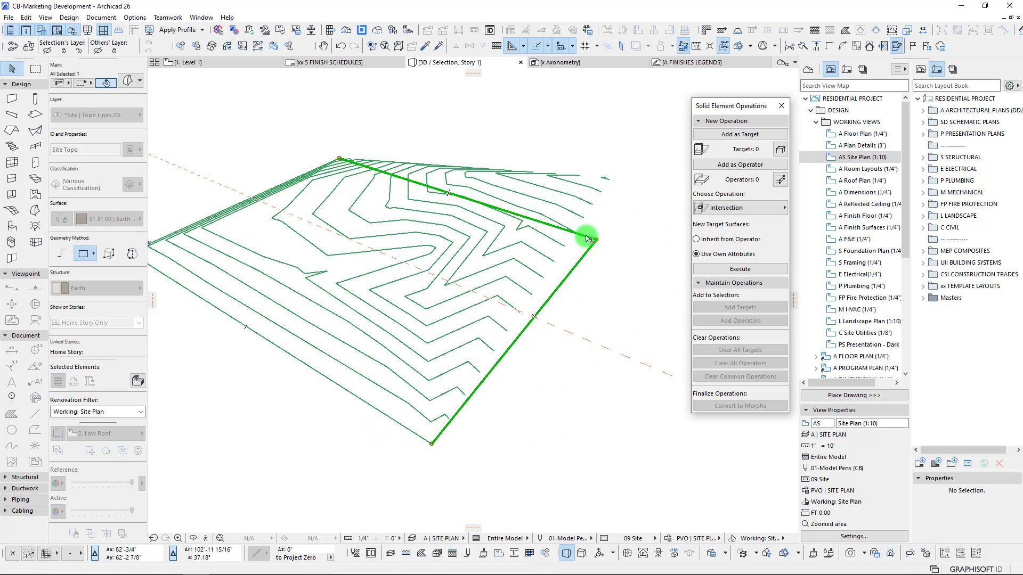
key(Escape)
Examine the trimmed contour lines in 3D and on the Level 1 floor plan.
shift+middle_drag(584, 235, 253, 282)
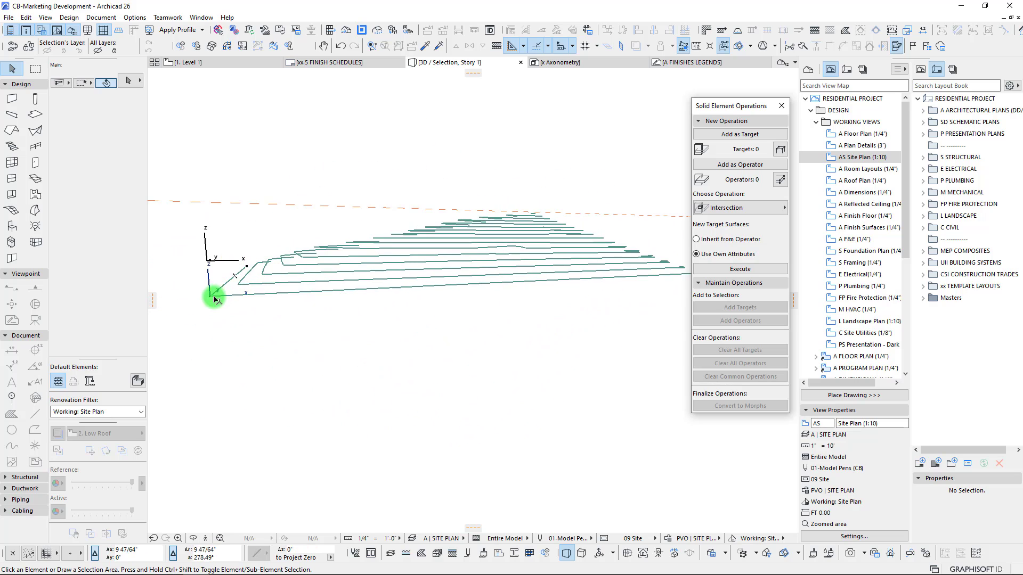
shift+middle_drag(601, 287, 512, 313)
shift+middle_drag(422, 244, 387, 282)
key(F2)
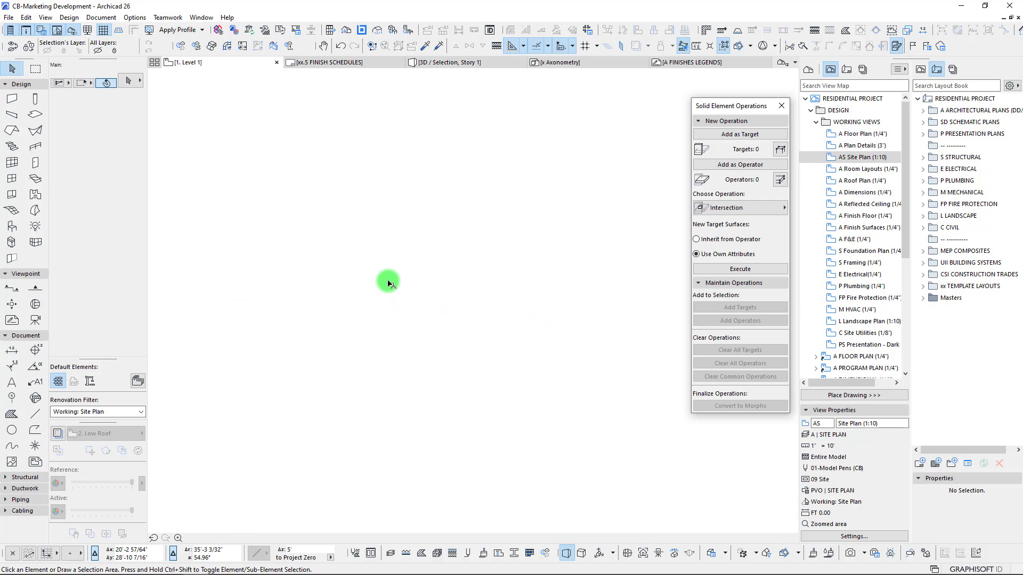
scroll(395, 236, up, 2)
middle_drag(395, 236, 395, 255)
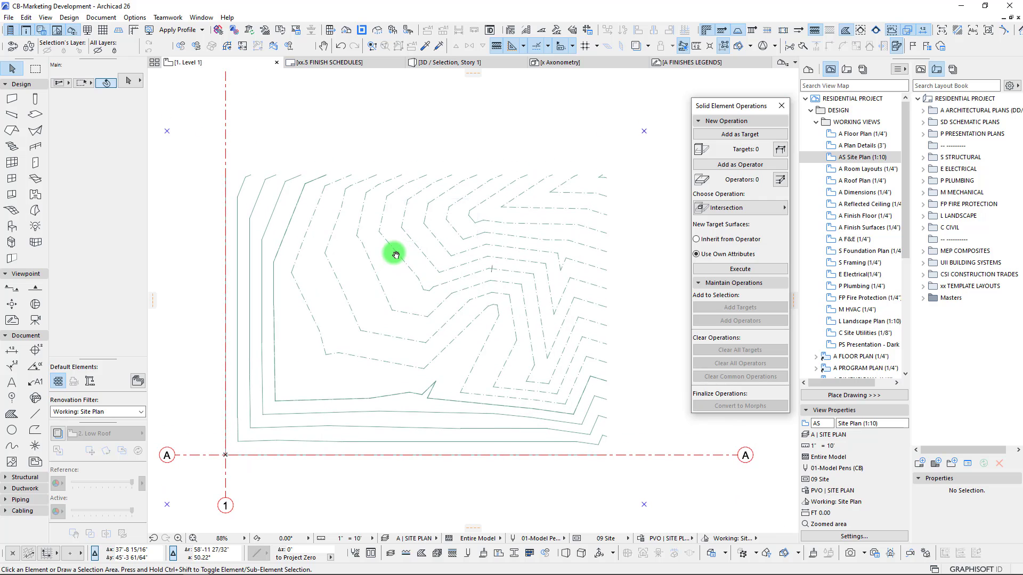
click(395, 255)
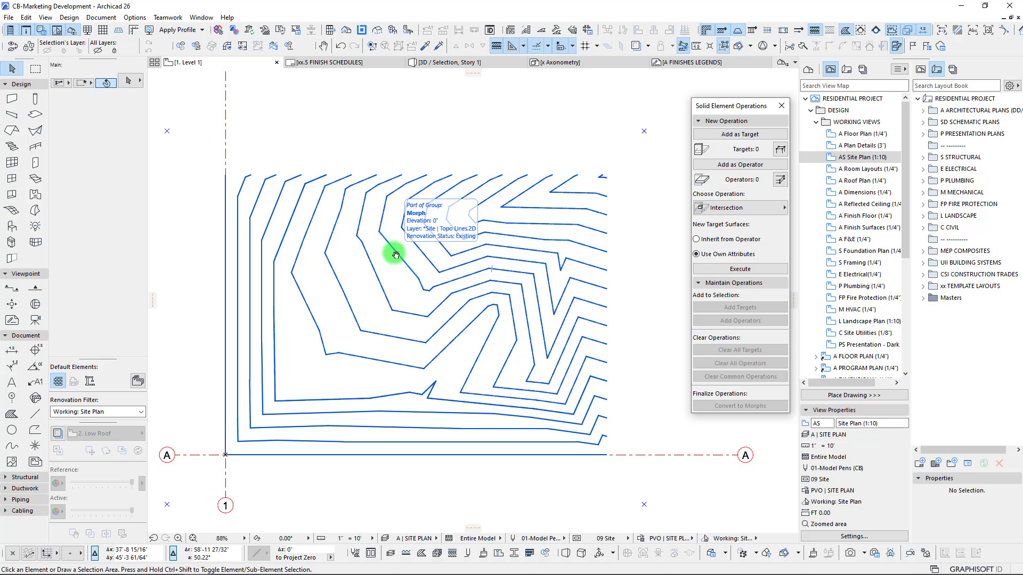
drag(370, 232, 336, 99)
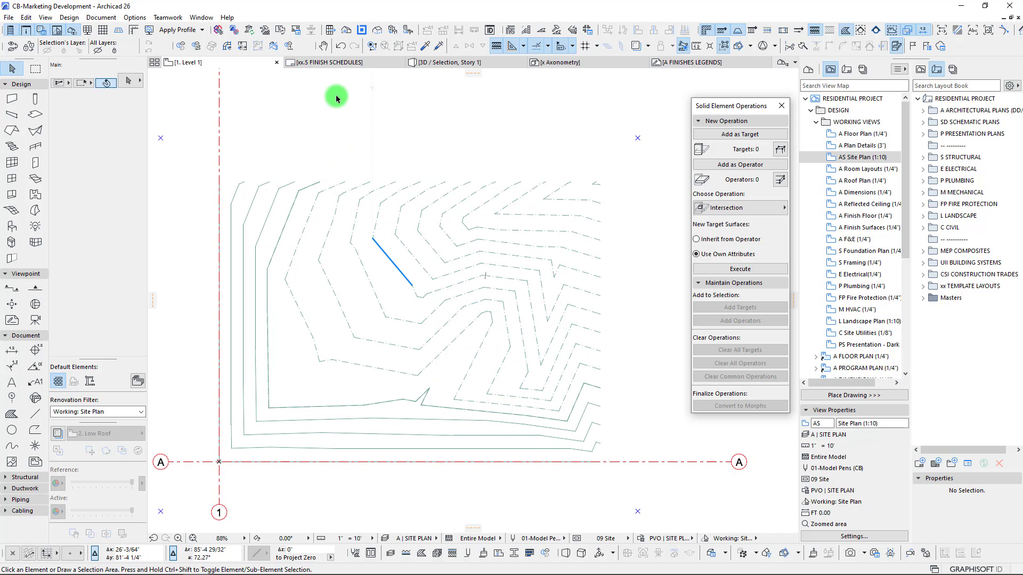
Open the surveyors data file selection and cancel it without choosing a file.
click(409, 31)
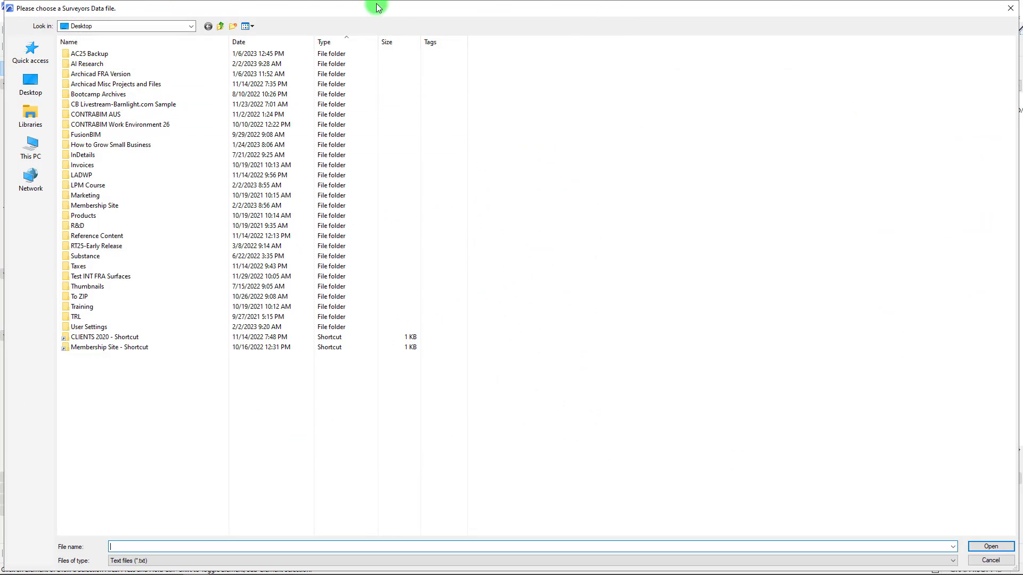
click(1012, 9)
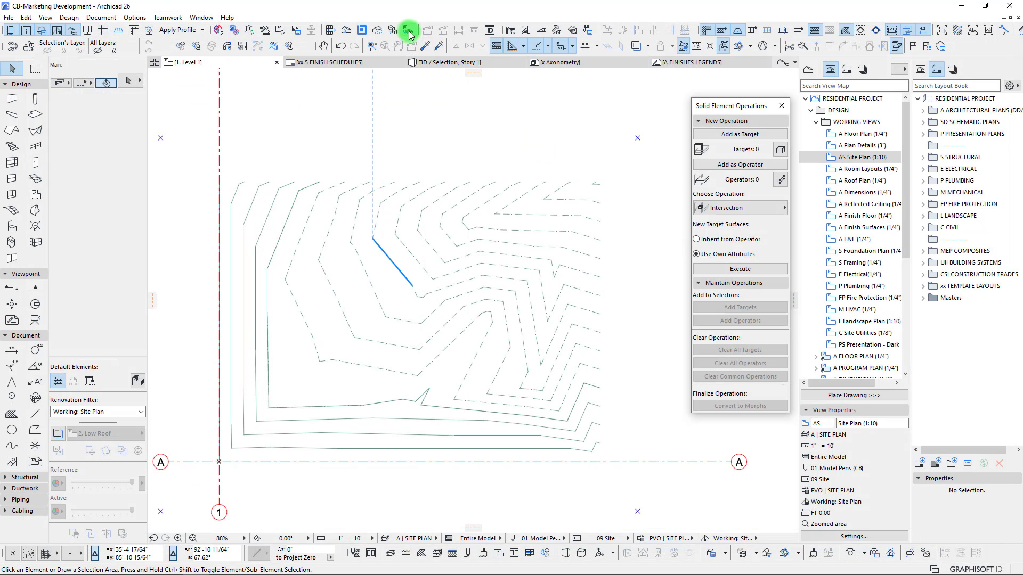
click(227, 17)
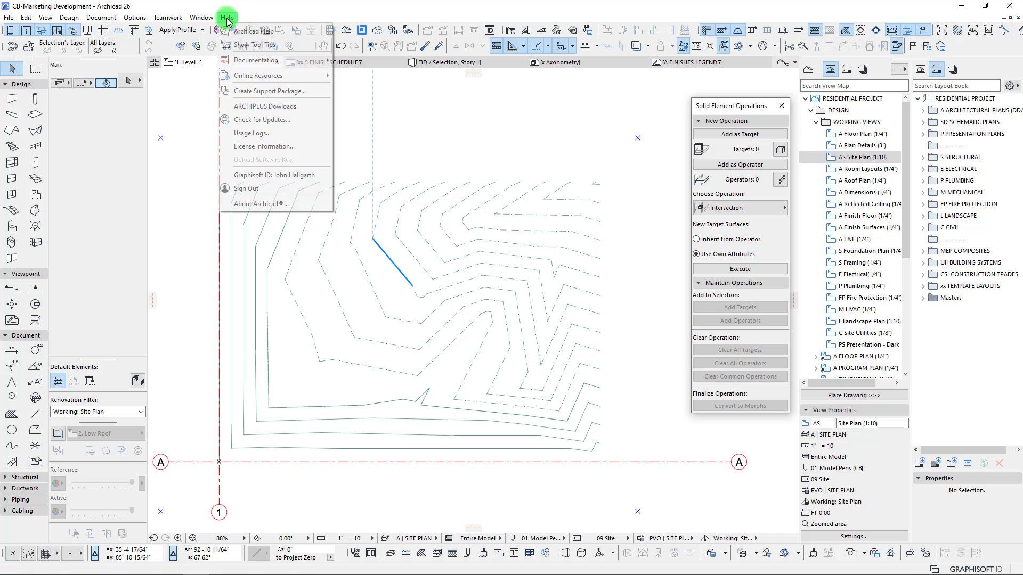
click(249, 44)
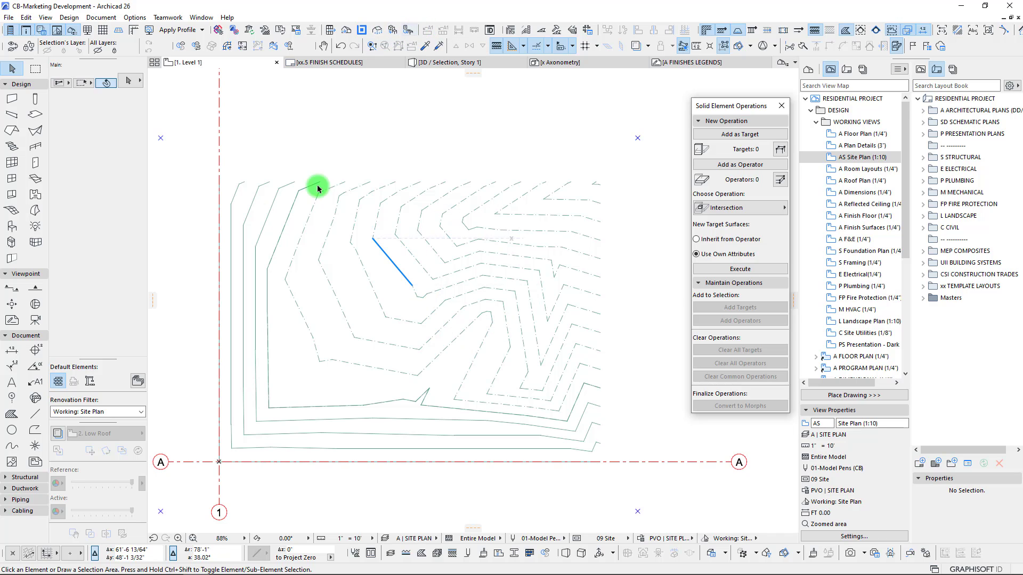
middle_drag(368, 264, 361, 251)
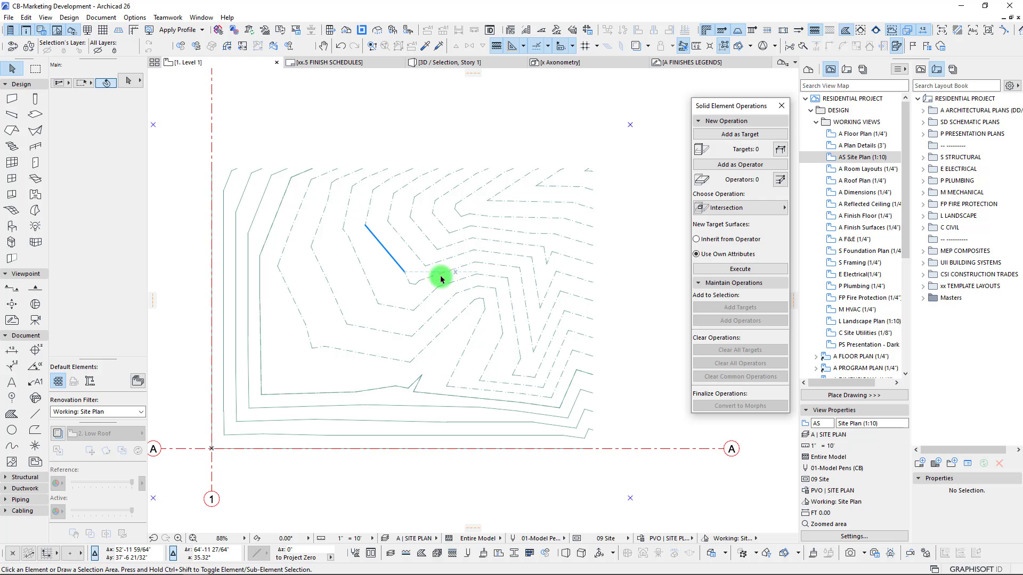
scroll(403, 247, down, 2)
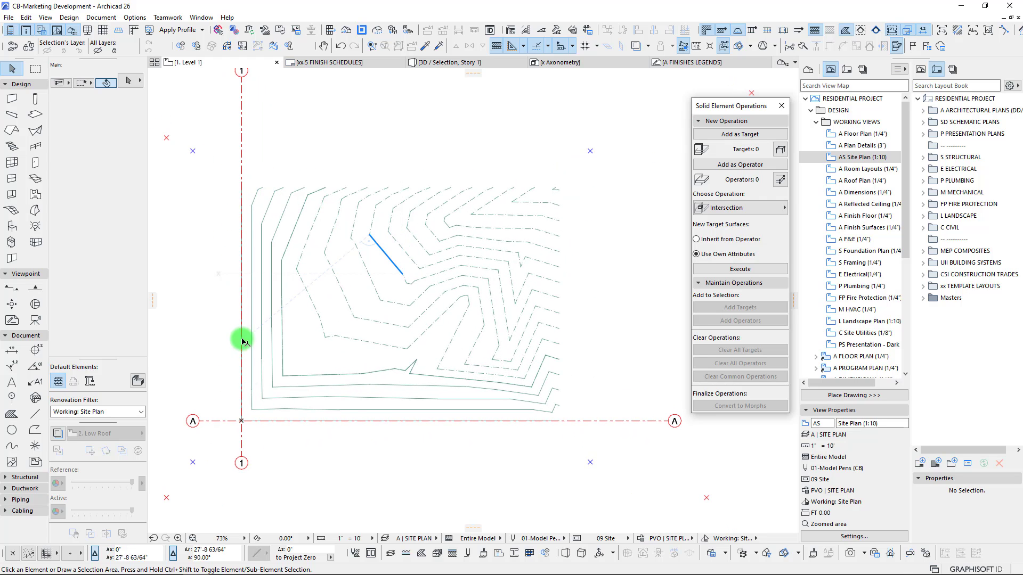
scroll(398, 319, up, 2)
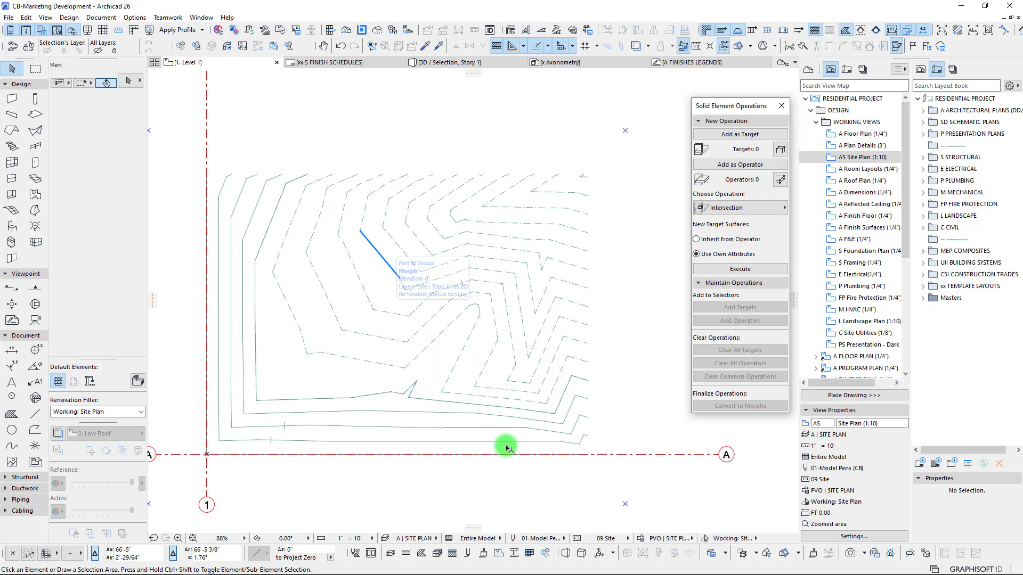
Select the grouped contour morphs on the Level 1 floor plan and view them in the 3D window.
click(417, 337)
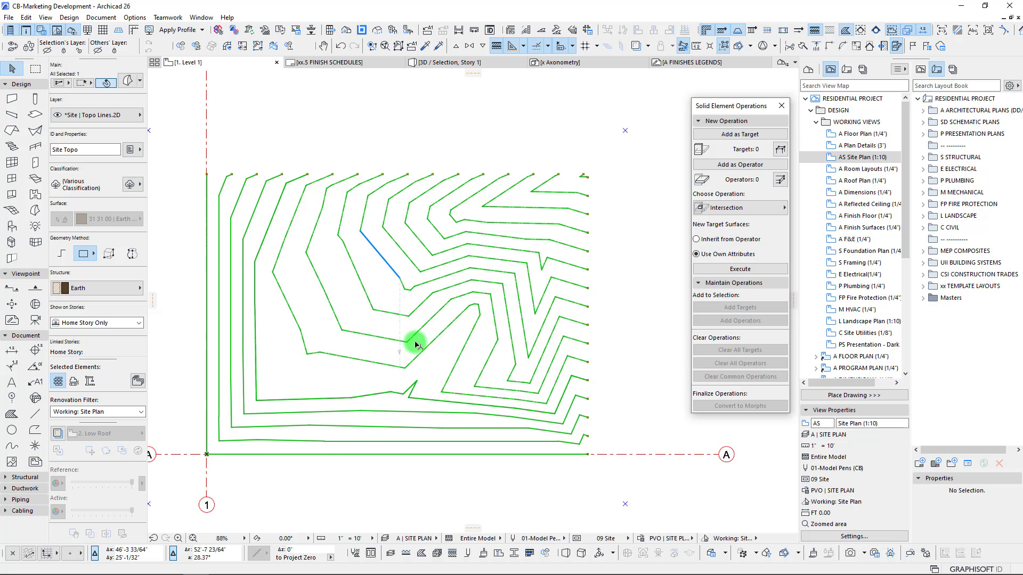
key(F3)
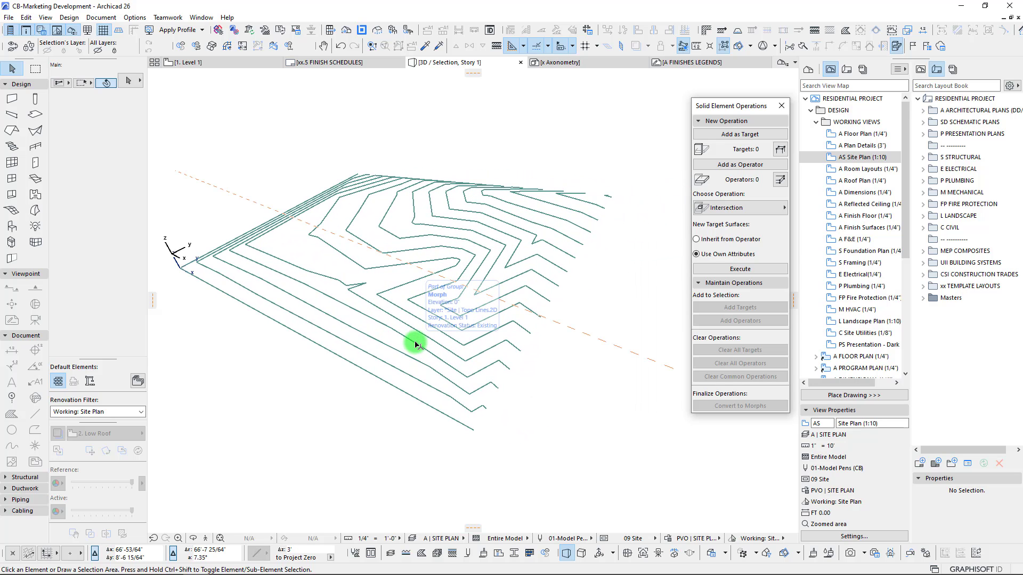
click(416, 345)
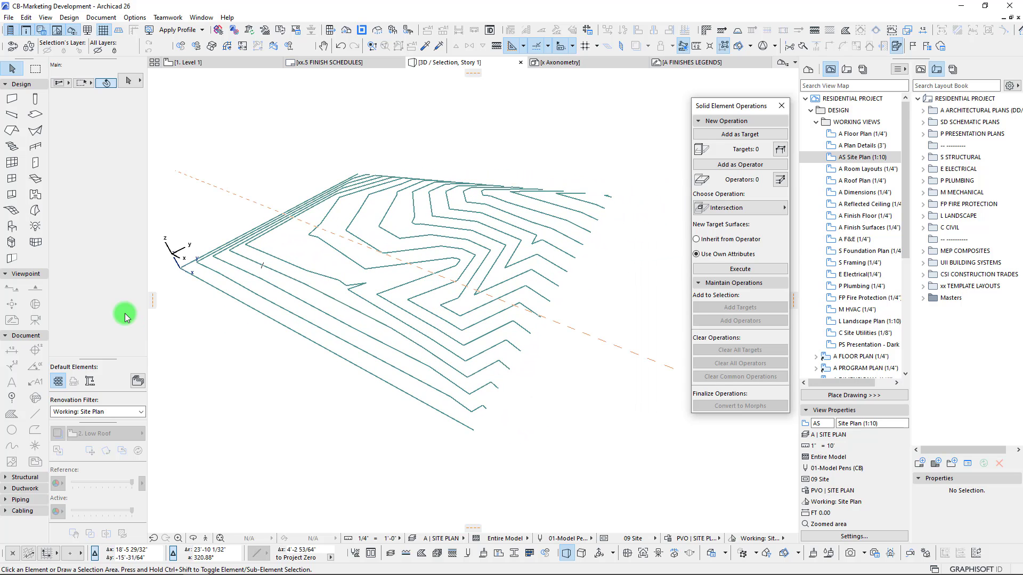